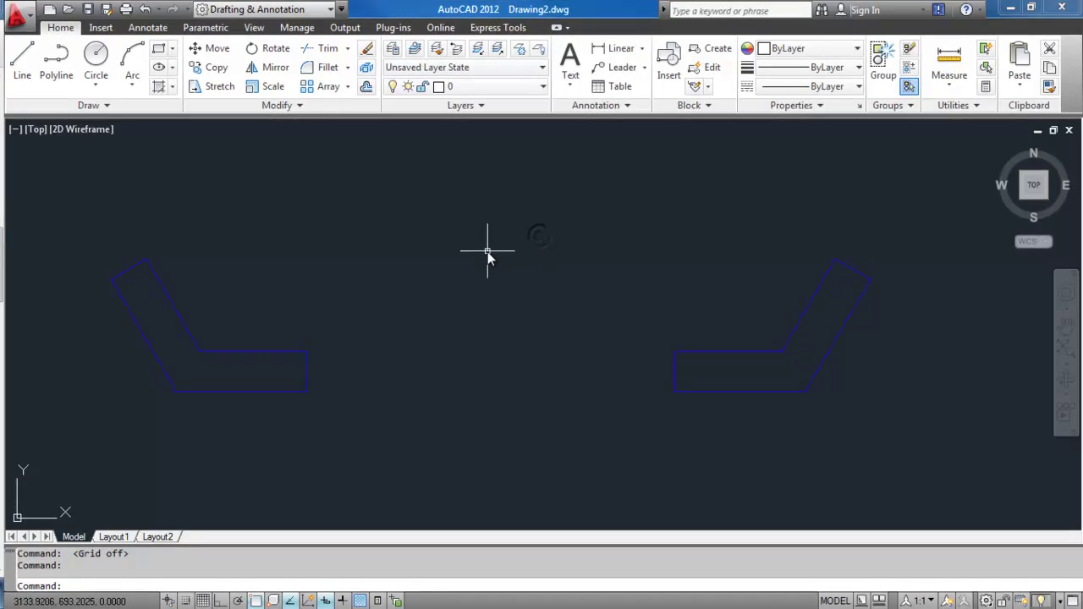
# Draw a jamb polyline at the right wall end: 50 units left, then down to the wall's lower edge.
pyautogui.moveTo(527, 284); pyautogui.dragTo(517, 316, button='middle')
pyautogui.scroll(-5, 592, 348)
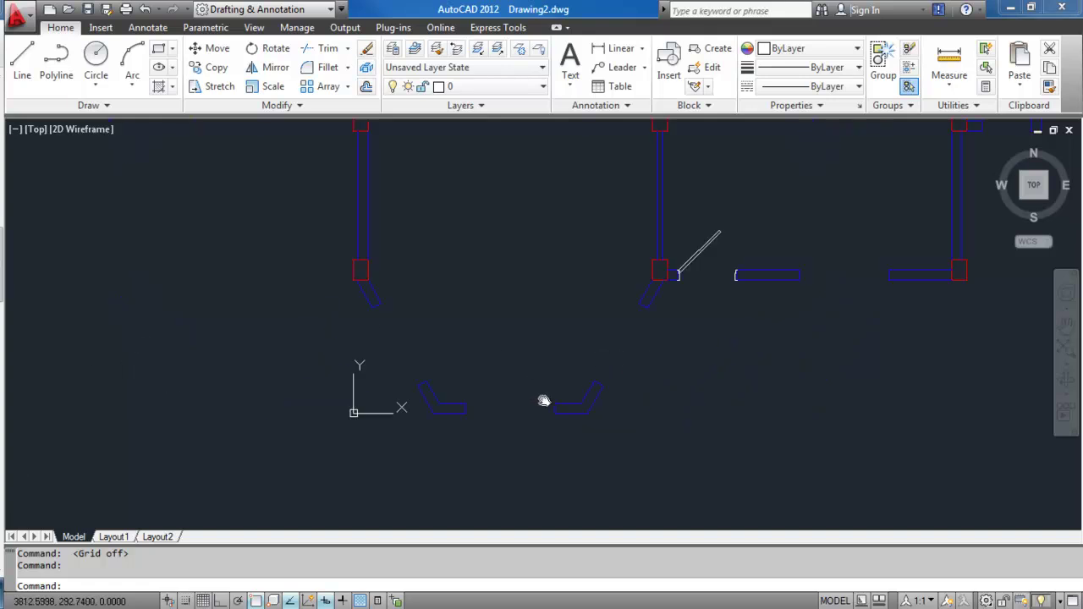
pyautogui.moveTo(592, 314); pyautogui.dragTo(452, 414, button='middle')
pyautogui.moveTo(508, 194); pyautogui.dragTo(459, 307, button='middle')
pyautogui.moveTo(460, 205)
pyautogui.mouseDown(button='middle')
pyautogui.moveTo(454, 271)
pyautogui.moveTo(387, 440)
pyautogui.moveTo(459, 327)
pyautogui.moveTo(544, 308)
pyautogui.mouseUp(button='middle')
pyautogui.press('Return')
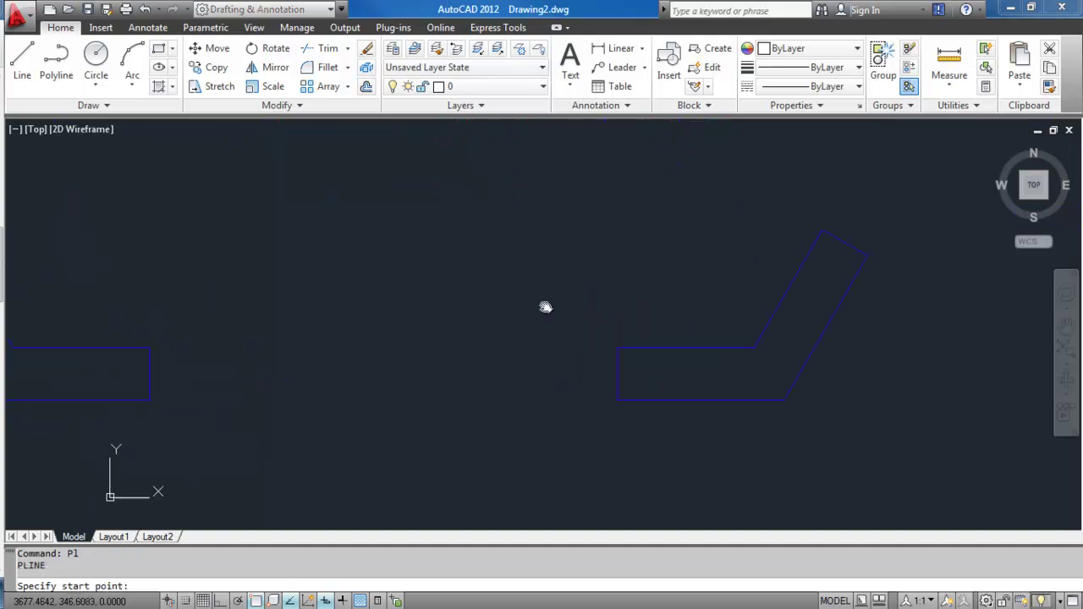
pyautogui.click(630, 347)
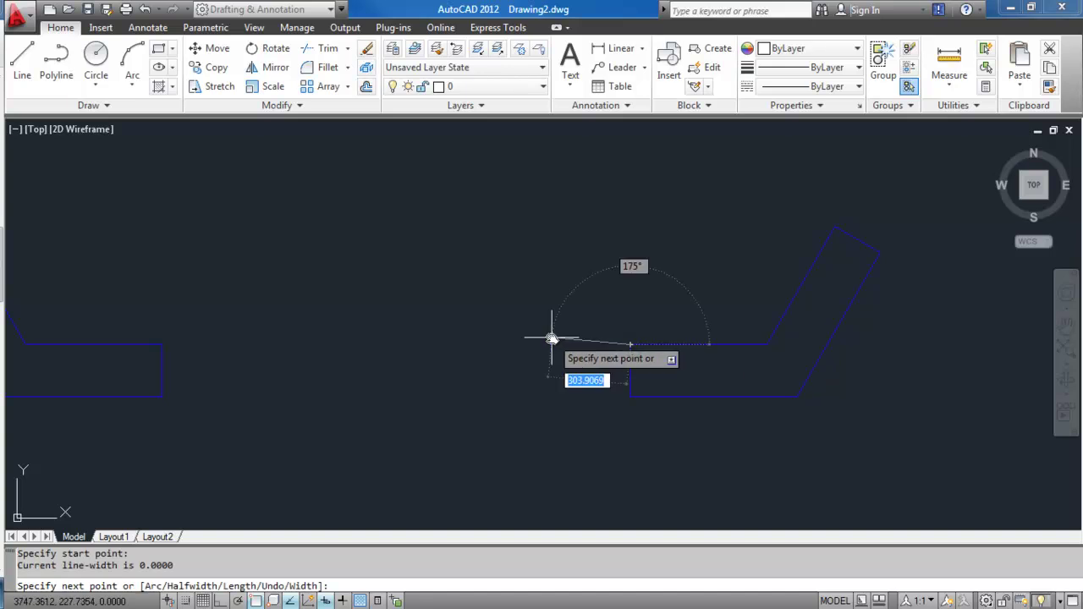
pyautogui.press('F8')
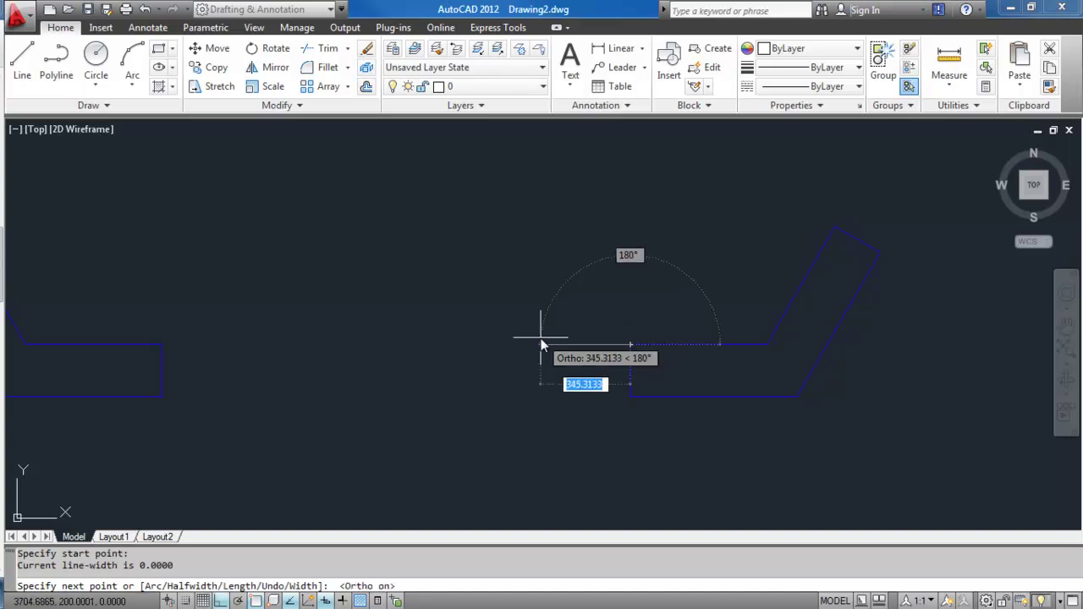
pyautogui.write('50')
pyautogui.press('Return')
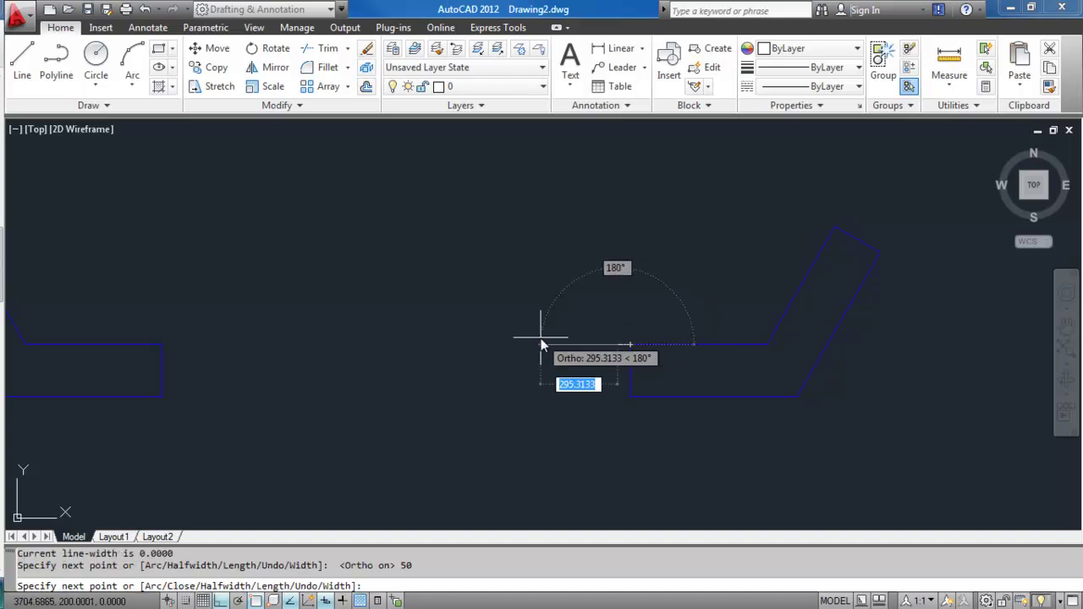
pyautogui.click(615, 398)
pyautogui.press('Escape')
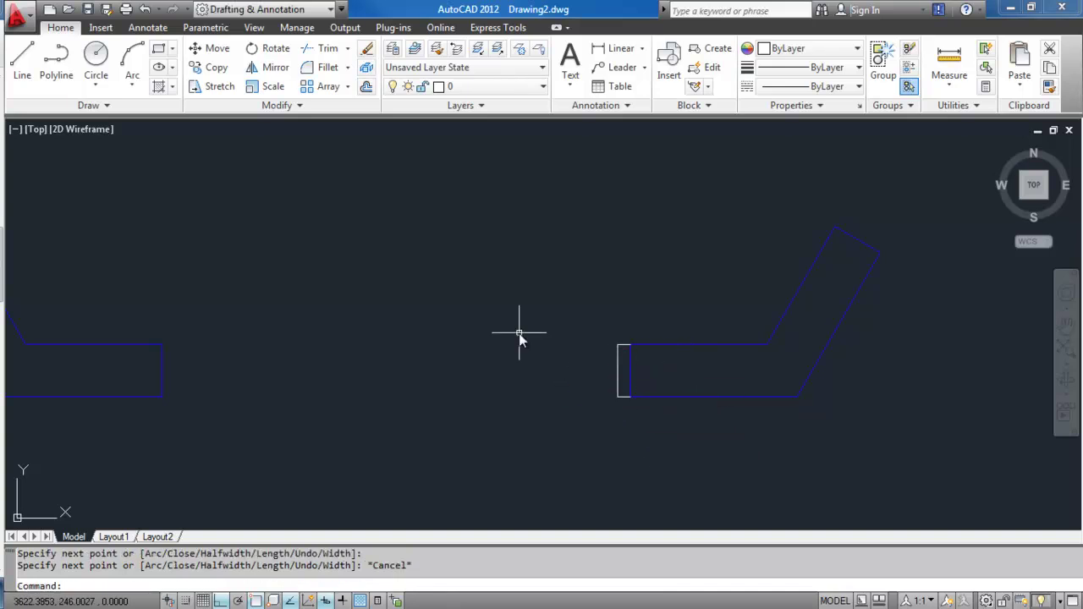
# Mirror the jamb to the left wall end about the midpoint between both wall corners, keeping the original.
pyautogui.write('mi')
pyautogui.press('Return')
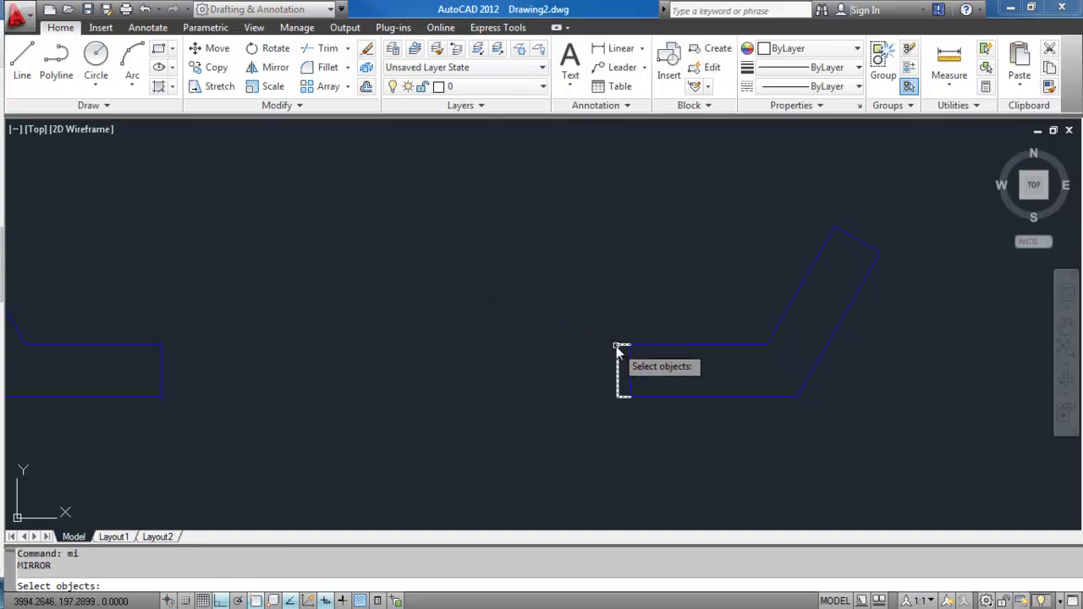
pyautogui.click(619, 360)
pyautogui.press('Return')
pyautogui.keyDown('shift'); pyautogui.rightClick(474, 293); pyautogui.keyUp('shift')
pyautogui.click(529, 268)
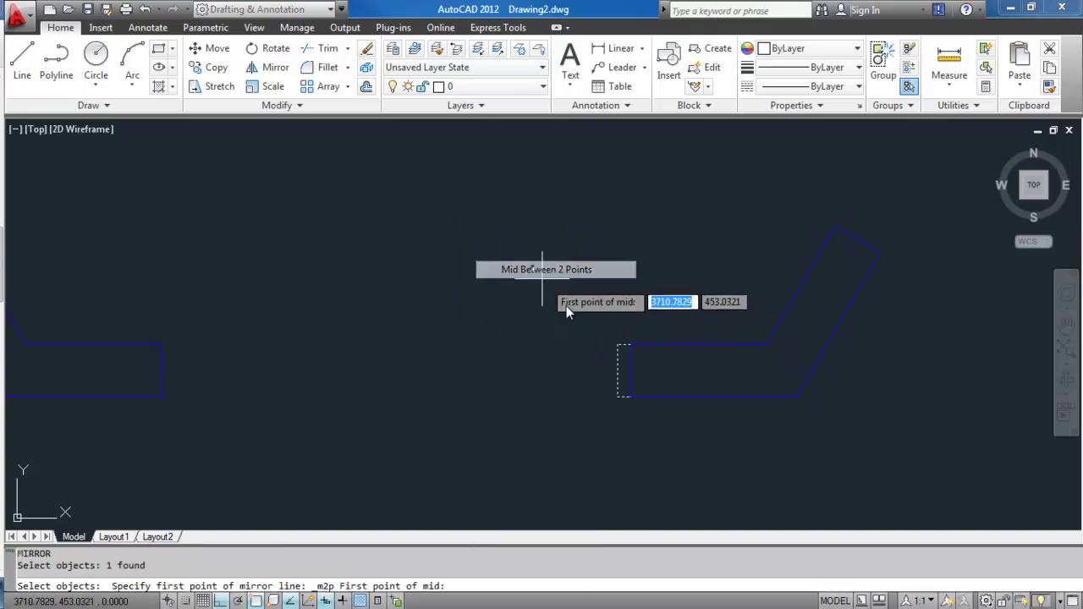
pyautogui.click(631, 345)
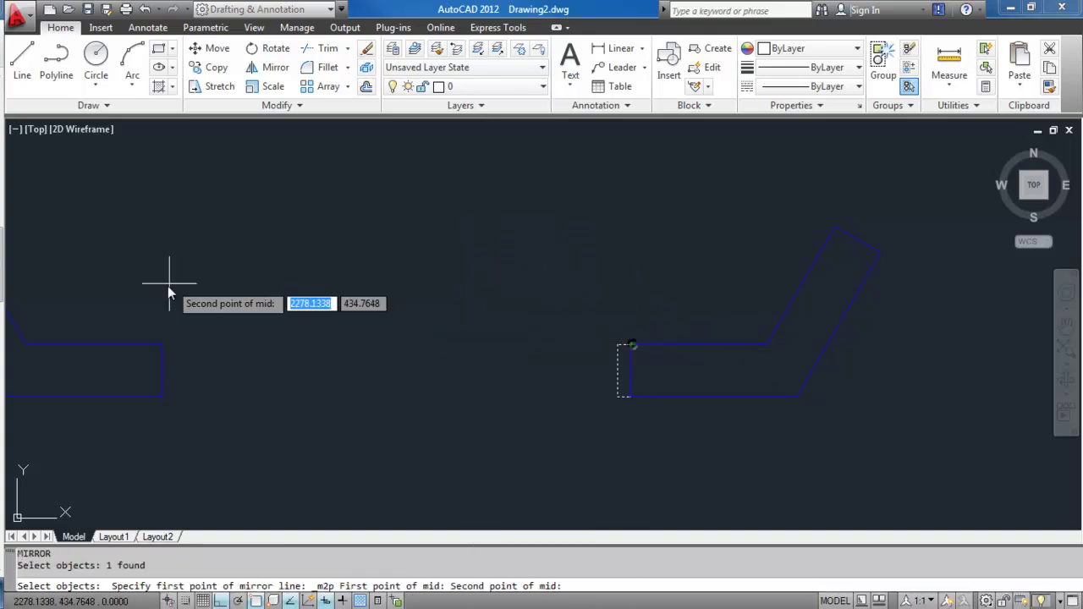
pyautogui.click(164, 355)
pyautogui.click(393, 440)
pyautogui.press('Return')
pyautogui.moveTo(367, 384); pyautogui.dragTo(399, 375, button='middle')
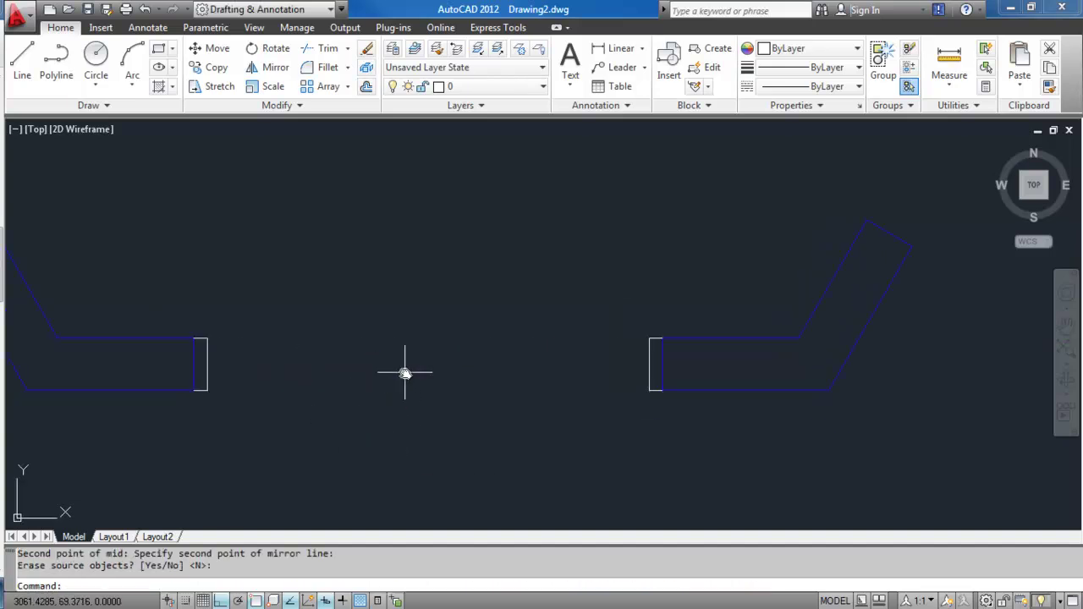
pyautogui.write('l')
pyautogui.press('Return')
# Draw the window's top and bottom edges between the jamb corners and a vertical divider in the middle.
pyautogui.click(208, 339)
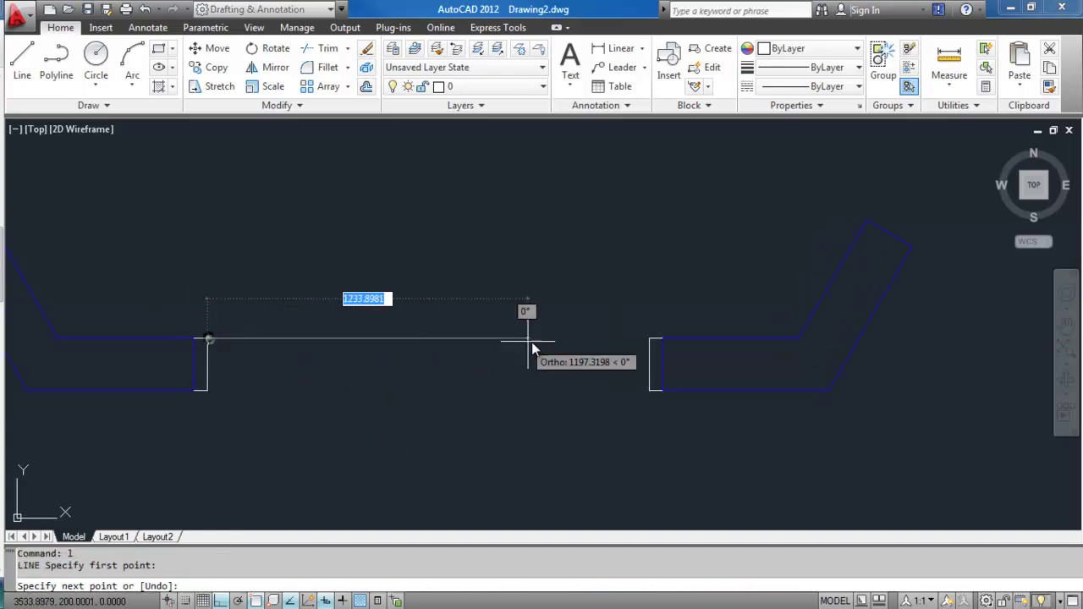
pyautogui.click(648, 340)
pyautogui.press('Escape')
pyautogui.press('Return')
pyautogui.click(649, 390)
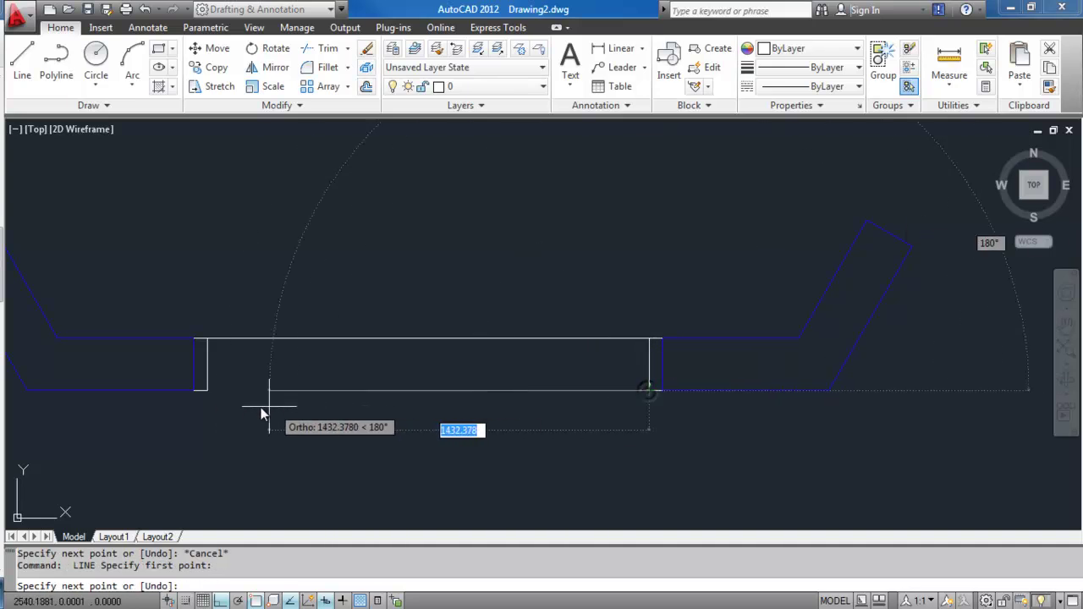
pyautogui.click(207, 390)
pyautogui.press('Escape')
pyautogui.press('Return')
pyautogui.click(428, 338)
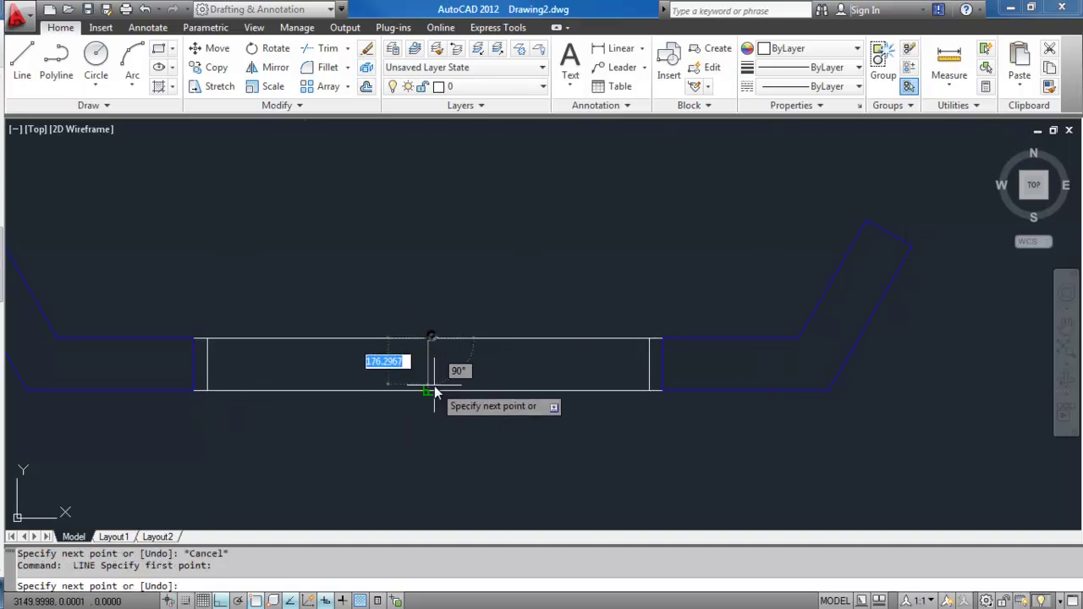
pyautogui.click(428, 390)
pyautogui.press('Escape')
# Offset the divider 20 units to the right and erase the accidental duplicate line.
pyautogui.write('o')
pyautogui.press('Return')
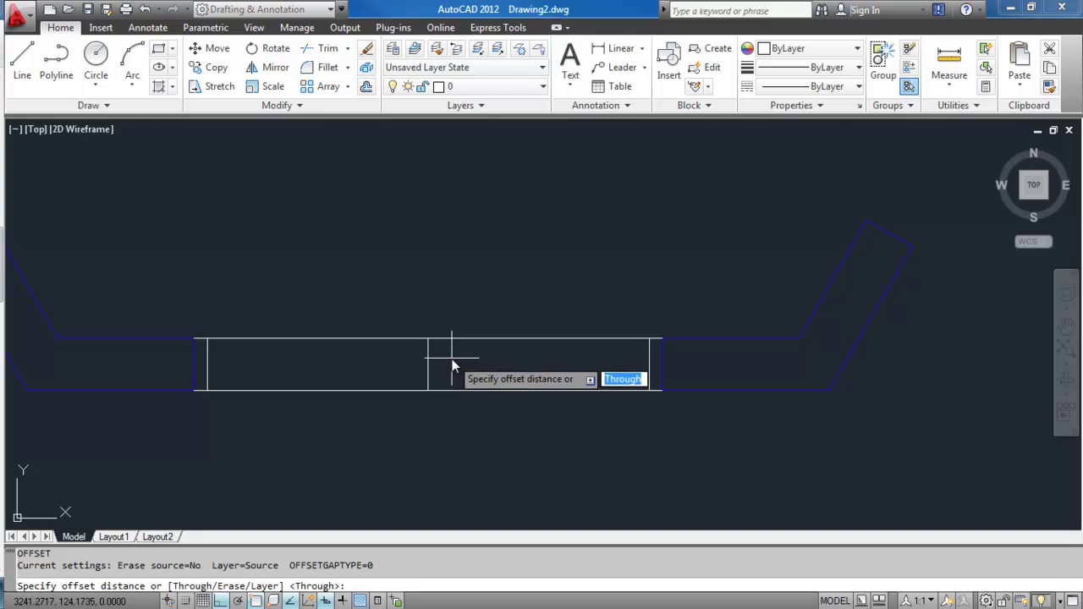
pyautogui.write('20')
pyautogui.press('Return')
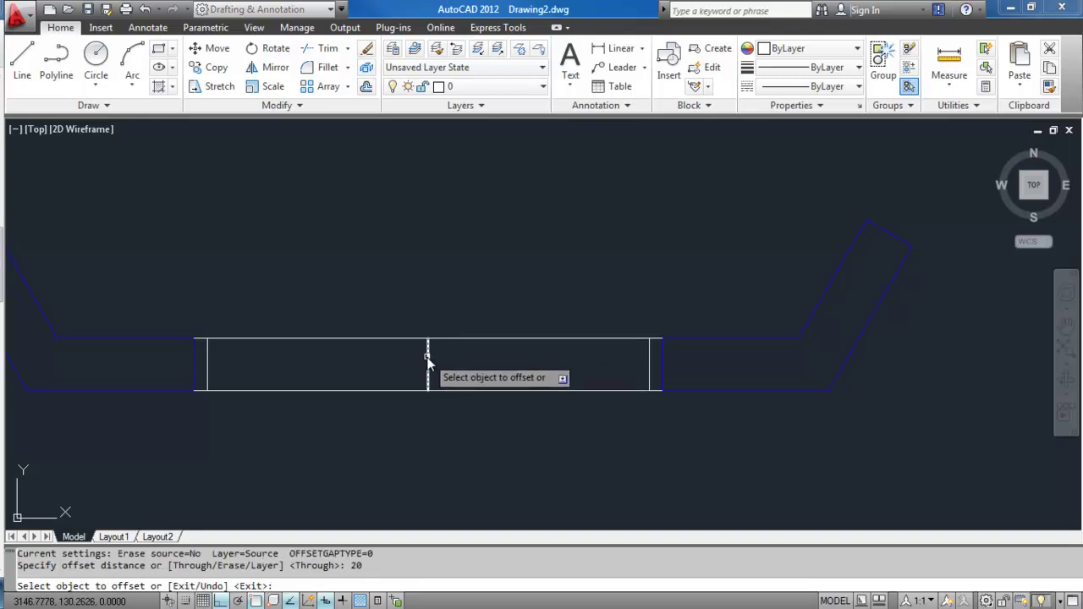
pyautogui.click(423, 359)
pyautogui.click(443, 358)
pyautogui.click(429, 361)
pyautogui.press('Escape')
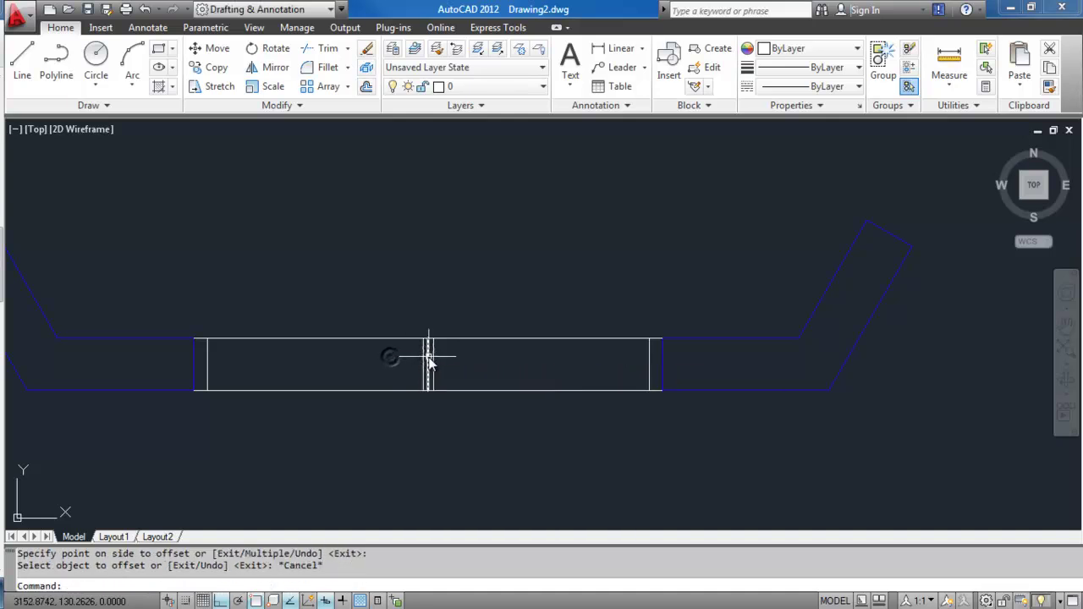
pyautogui.click(428, 362)
pyautogui.write('e')
pyautogui.press('Return')
# Trim the top and bottom edges between the two mullion lines.
pyautogui.scroll(3, 431, 355)
pyautogui.write('t')
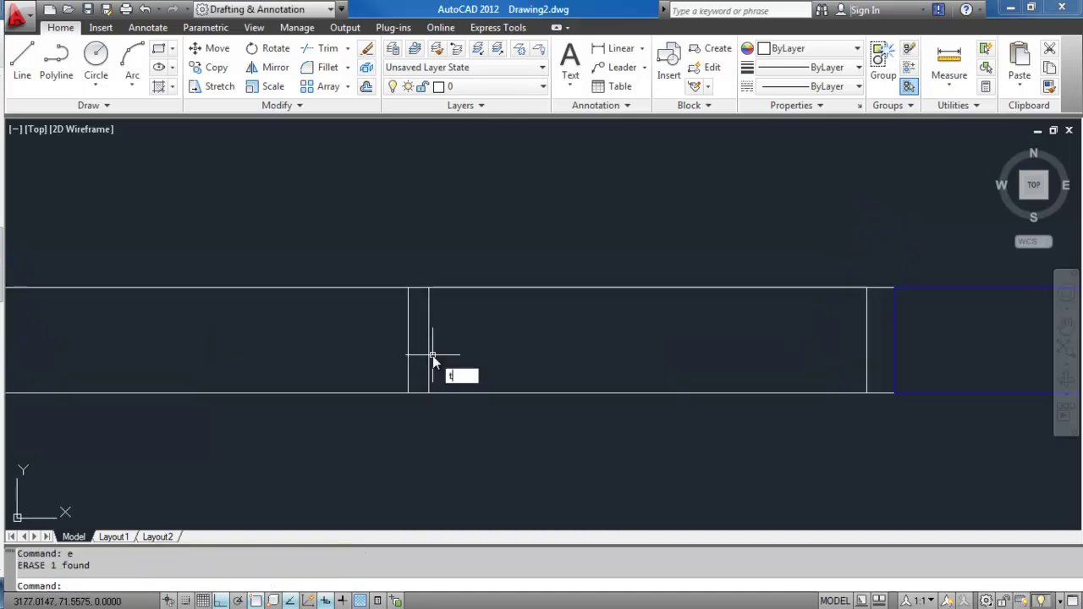
pyautogui.write('r')
pyautogui.press('Return')
pyautogui.press('Return')
pyautogui.click(418, 288)
pyautogui.click(417, 390)
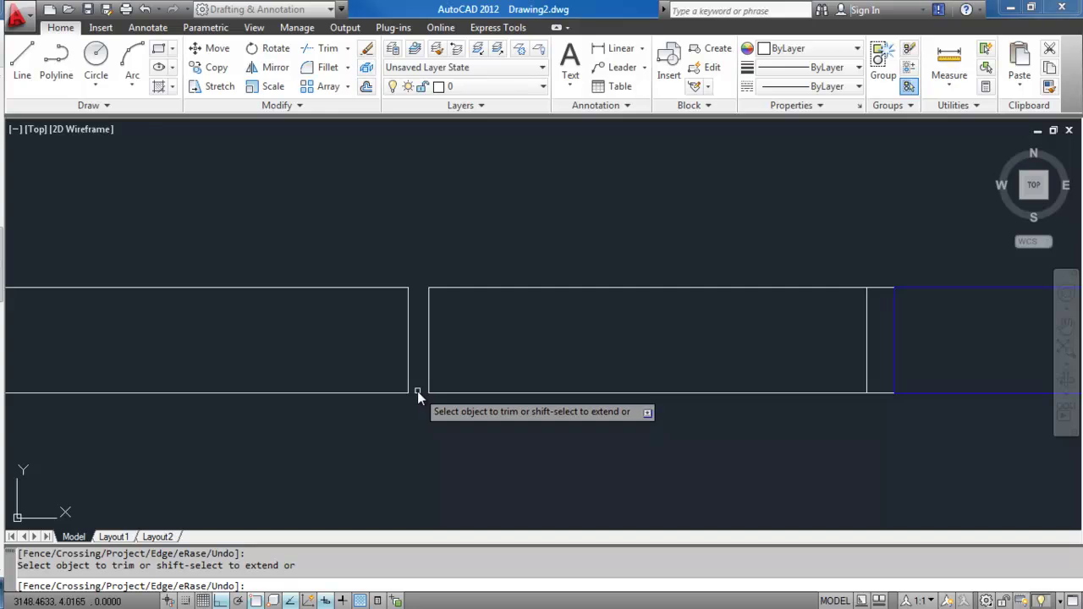
pyautogui.press('Escape')
# Close the mullion gap with short lines along its bottom and top.
pyautogui.write('l')
pyautogui.press('Return')
pyautogui.click(429, 391)
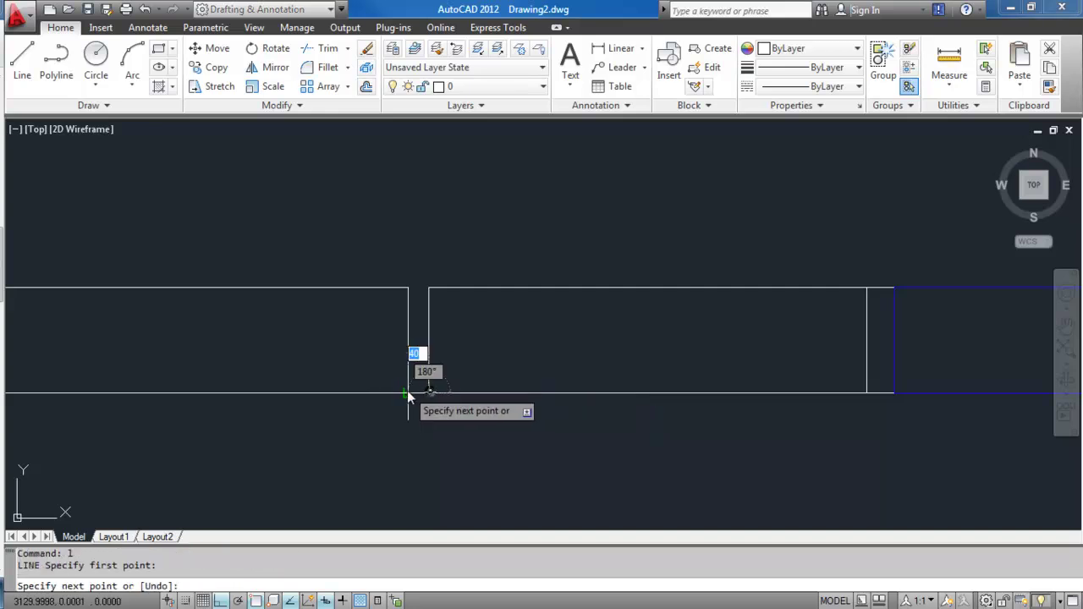
pyautogui.click(407, 392)
pyautogui.press('Escape')
pyautogui.press('Return')
pyautogui.click(408, 287)
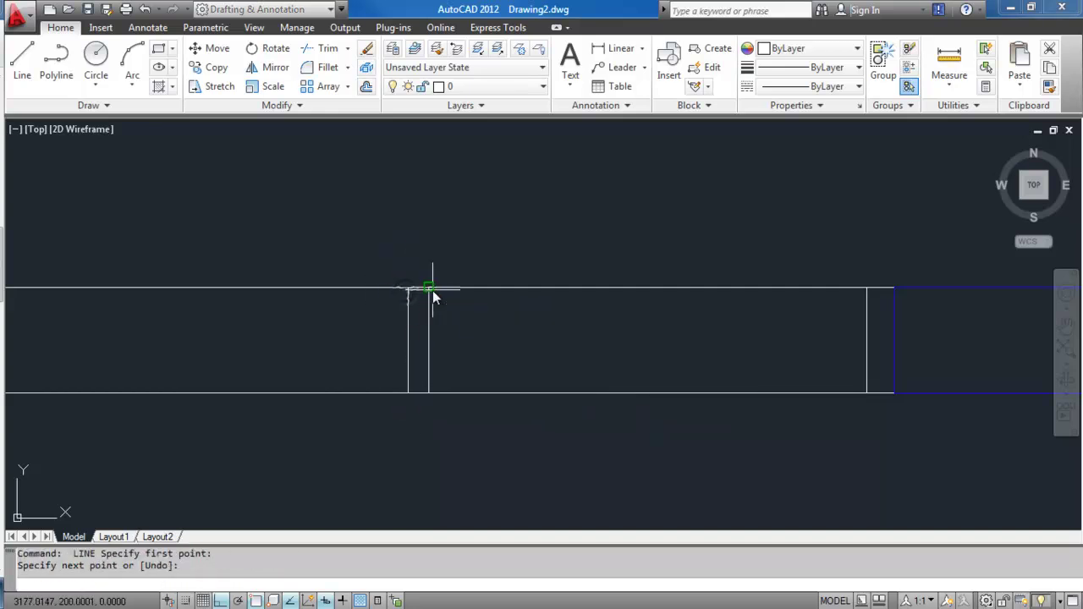
pyautogui.click(429, 287)
pyautogui.press('Escape')
# Draw a midline across each pane, from the frame edges to the mullion.
pyautogui.scroll(-2, 429, 292)
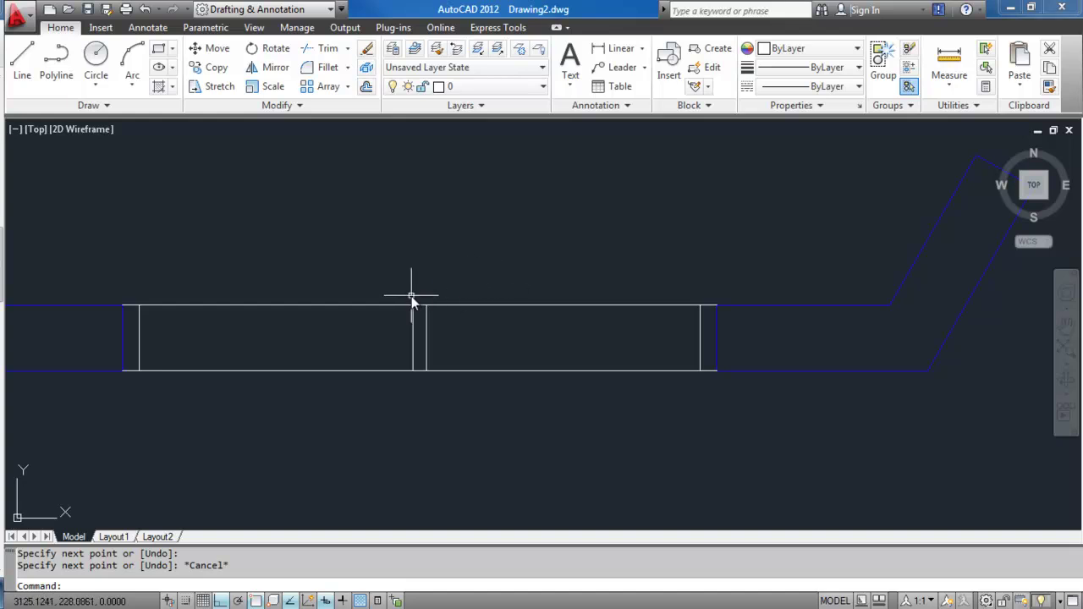
pyautogui.write('l')
pyautogui.press('Return')
pyautogui.click(139, 338)
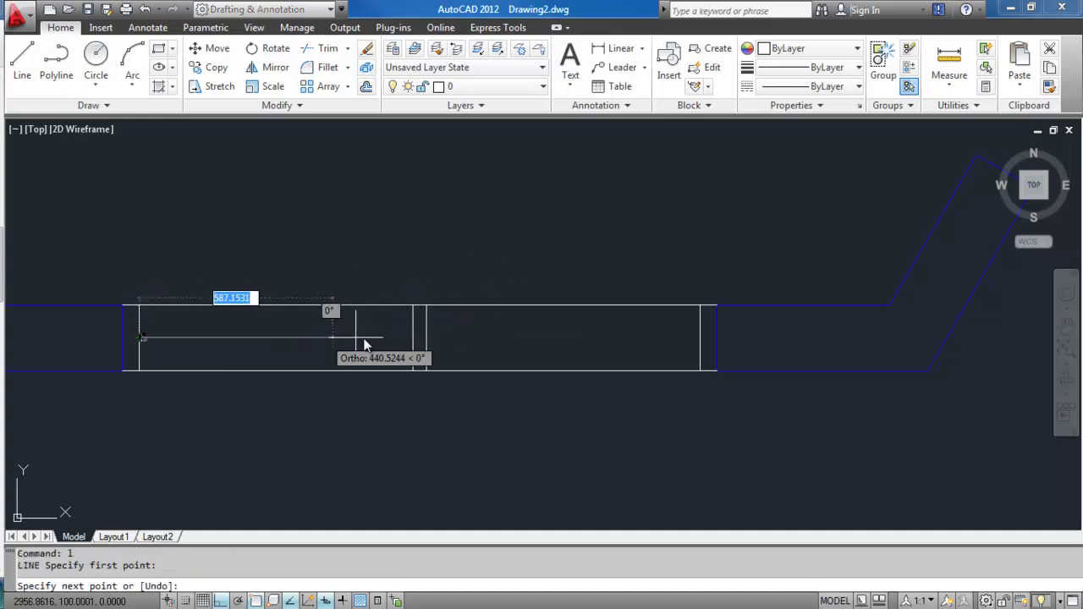
pyautogui.click(412, 338)
pyautogui.press('Escape')
pyautogui.press('Return')
pyautogui.click(426, 337)
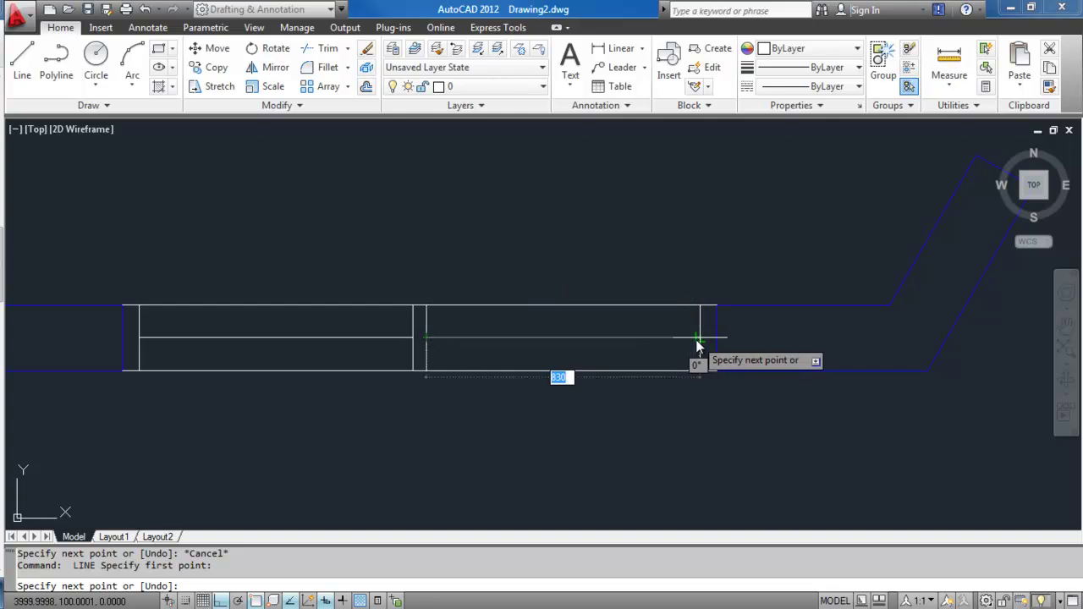
pyautogui.click(697, 342)
pyautogui.press('Escape')
pyautogui.moveTo(486, 269); pyautogui.dragTo(516, 281, button='middle')
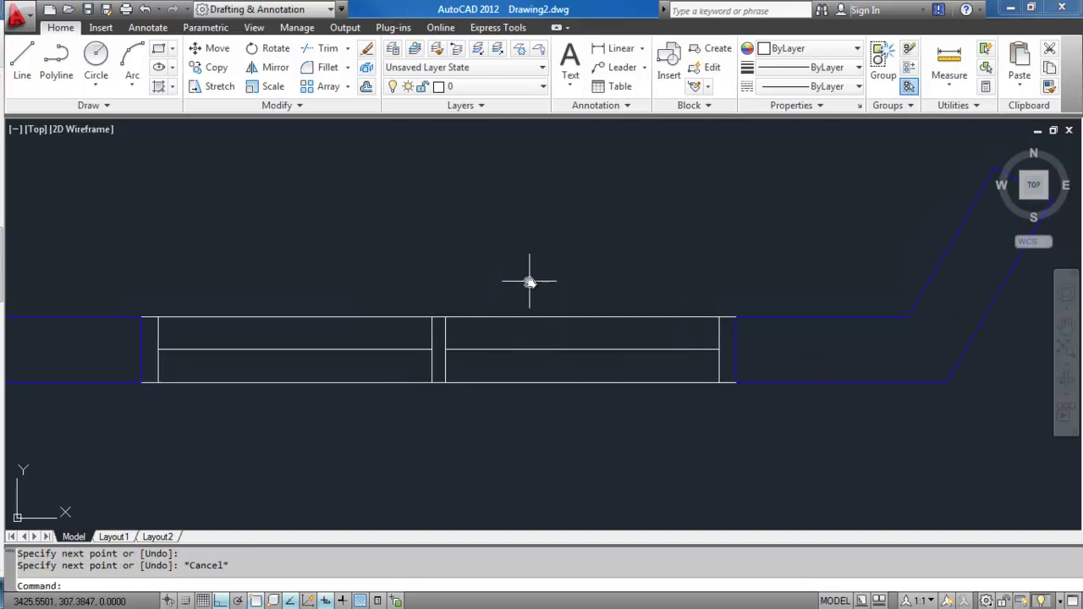
# Define block 'Window' from the twelve window lines, base point at the window's top-left corner.
pyautogui.click(710, 49)
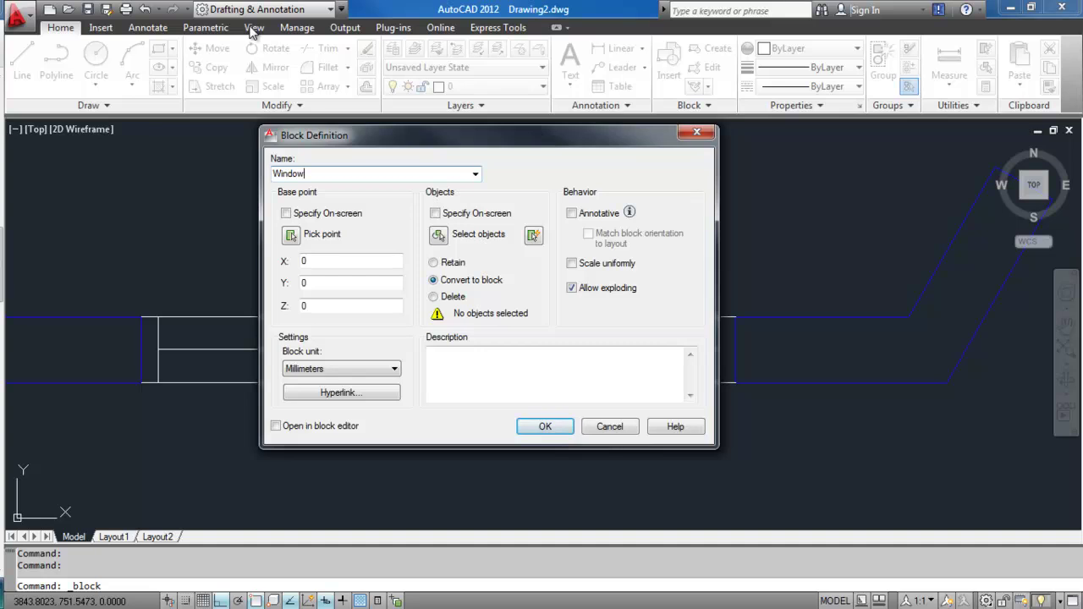
pyautogui.click(291, 234)
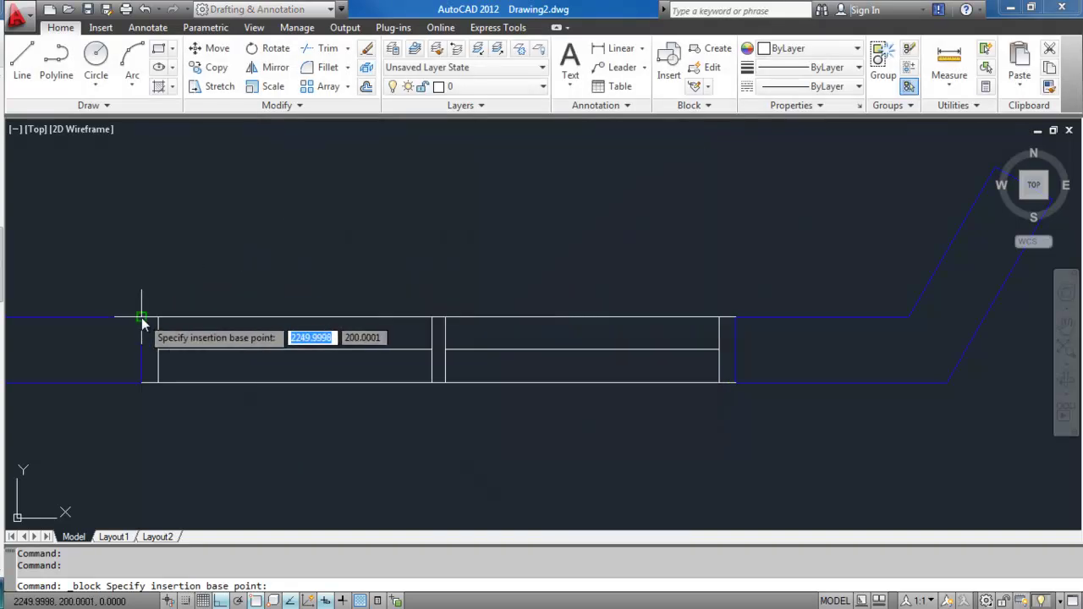
pyautogui.click(142, 319)
pyautogui.click(462, 242)
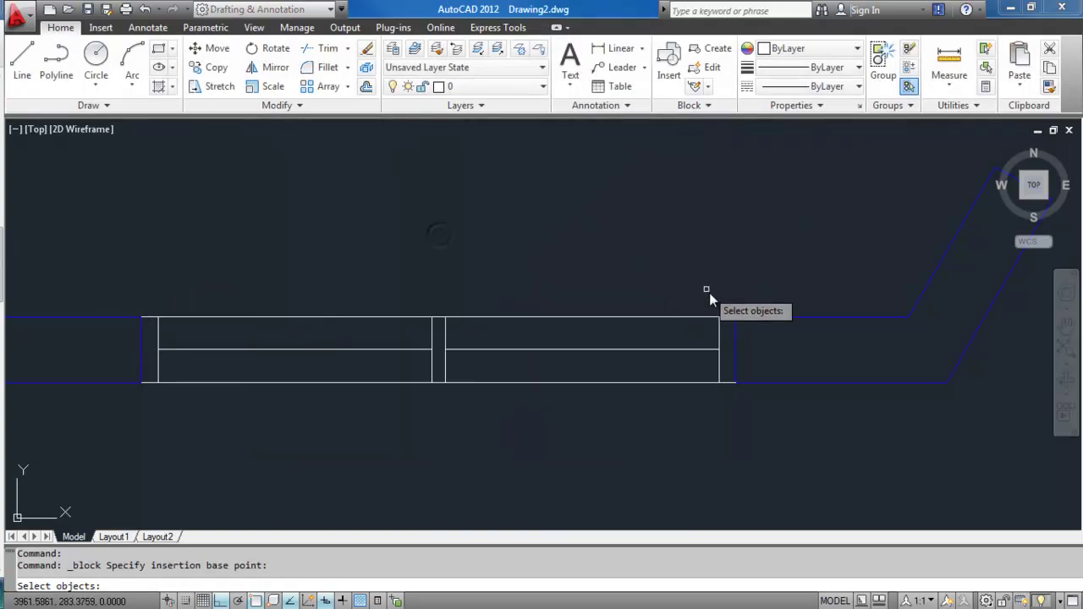
pyautogui.click(726, 300)
pyautogui.click(153, 400)
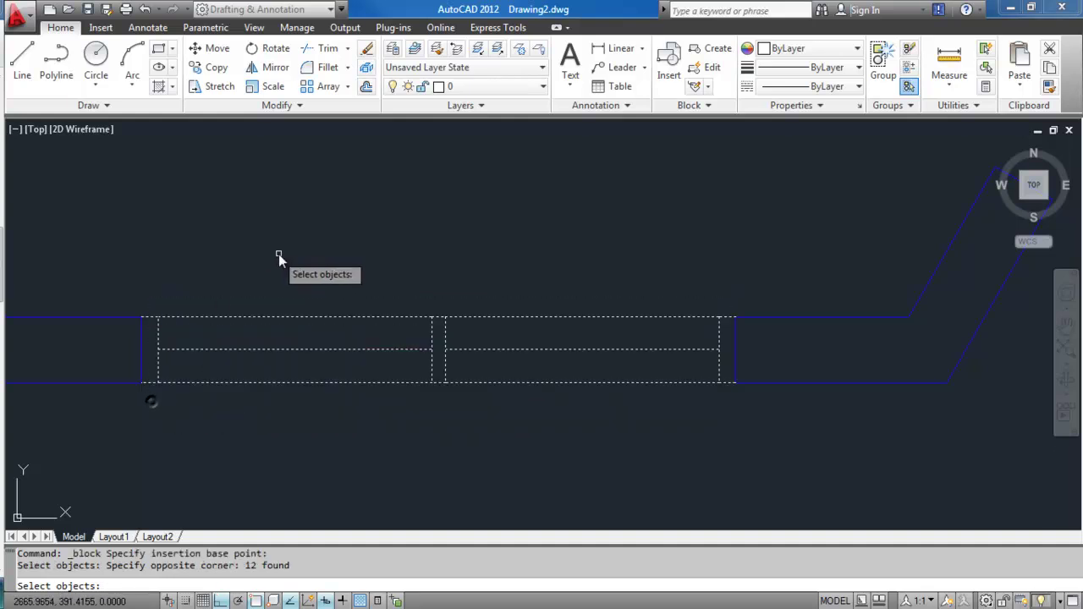
pyautogui.press('Return')
pyautogui.click(544, 428)
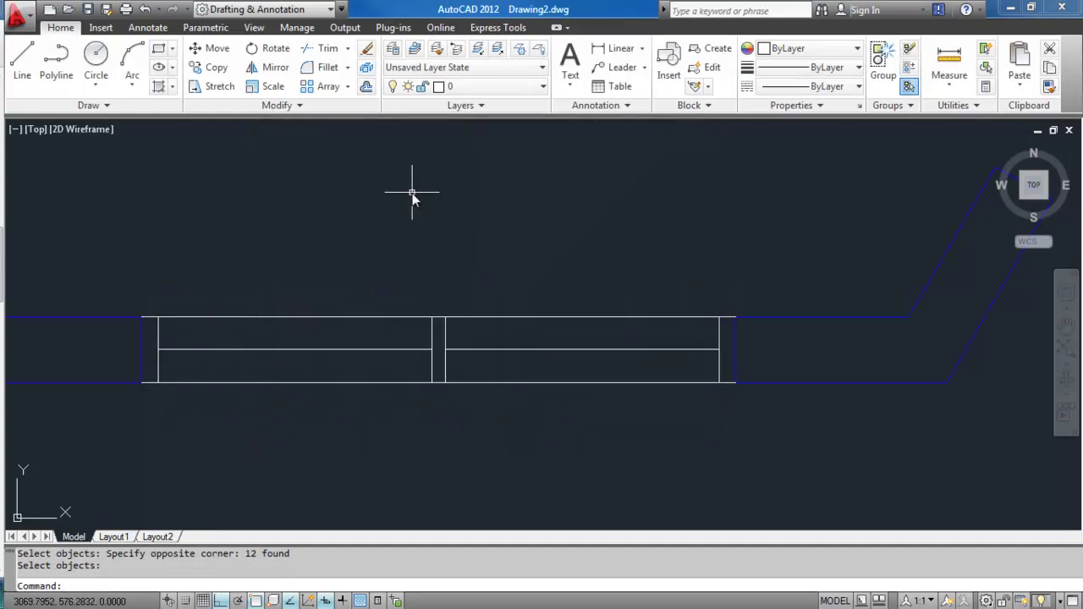
# Open the Window block in the Block Editor and float the authoring palettes over the drawing.
pyautogui.click(449, 320)
pyautogui.rightClick(462, 315)
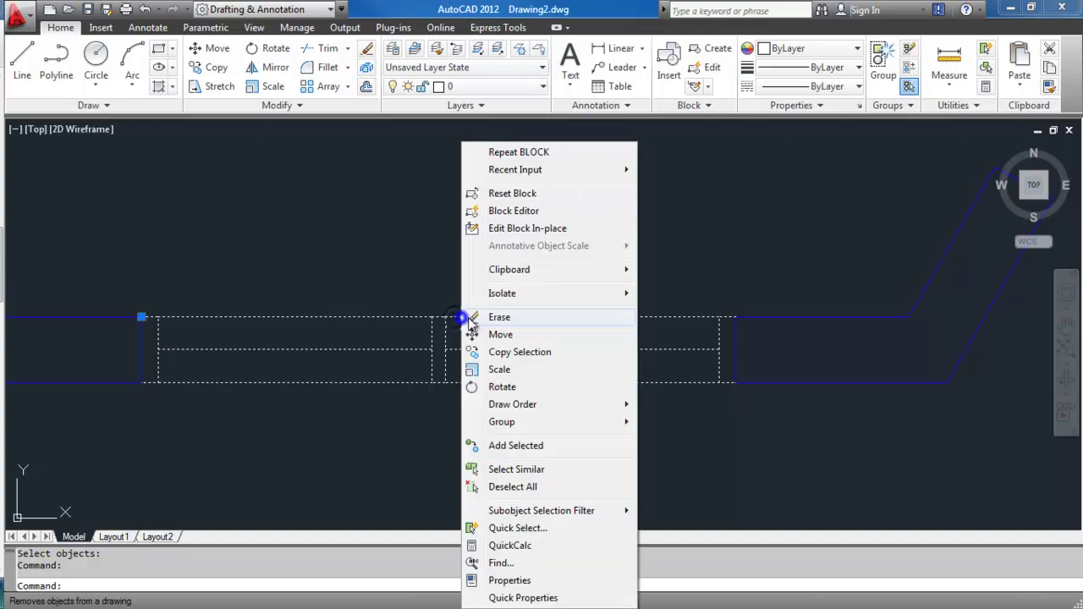
pyautogui.click(513, 211)
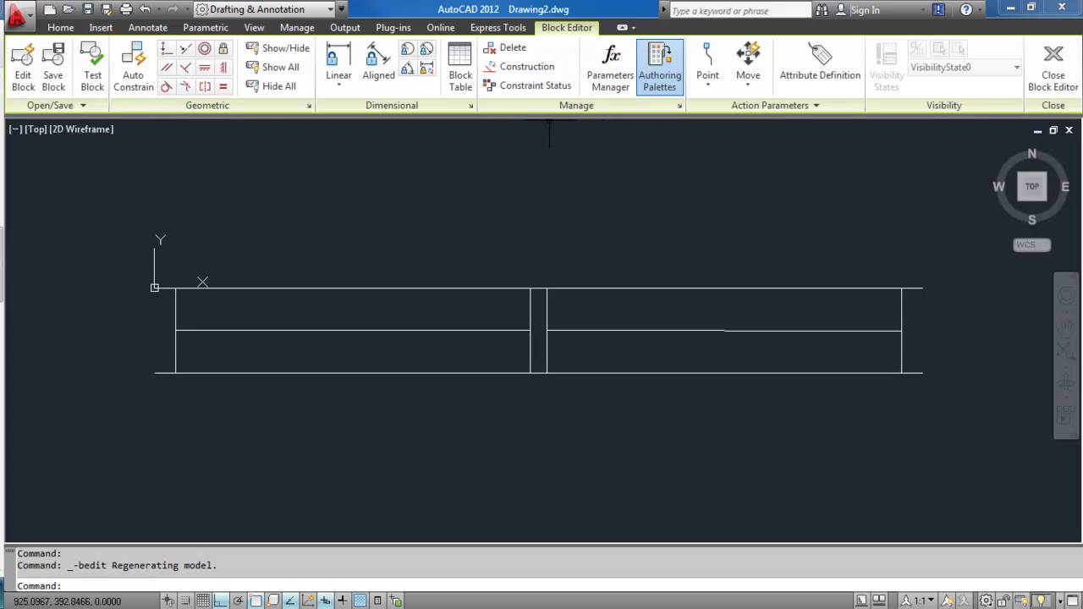
pyautogui.moveTo(9, 254)
pyautogui.mouseDown()
pyautogui.moveTo(87, 245)
pyautogui.moveTo(94, 261)
pyautogui.moveTo(71, 269)
pyautogui.mouseUp()
pyautogui.scroll(-2, 425, 244)
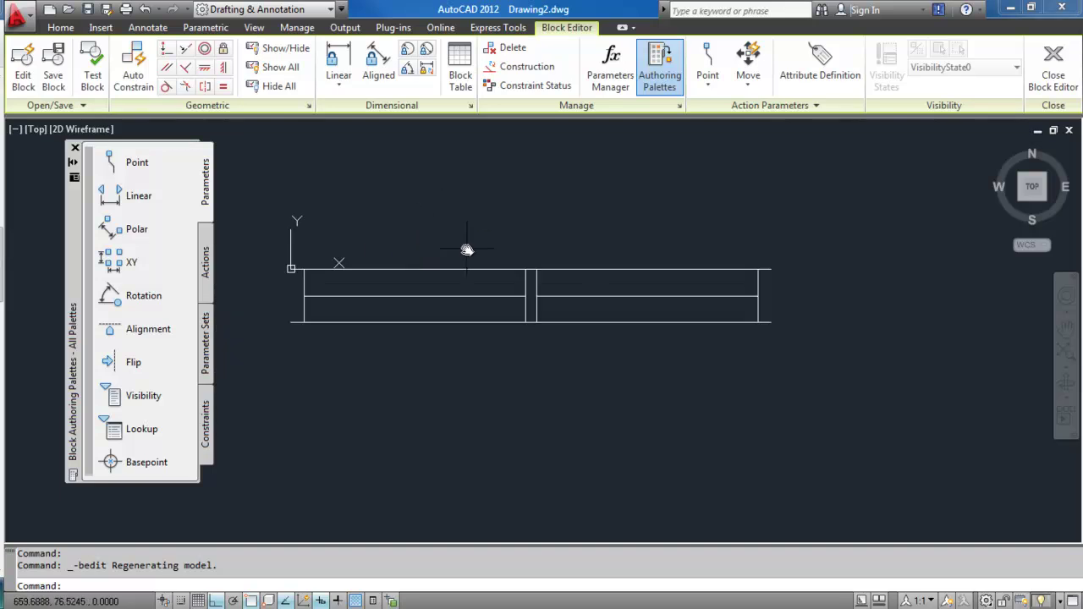
pyautogui.moveTo(537, 229); pyautogui.dragTo(535, 237, button='middle')
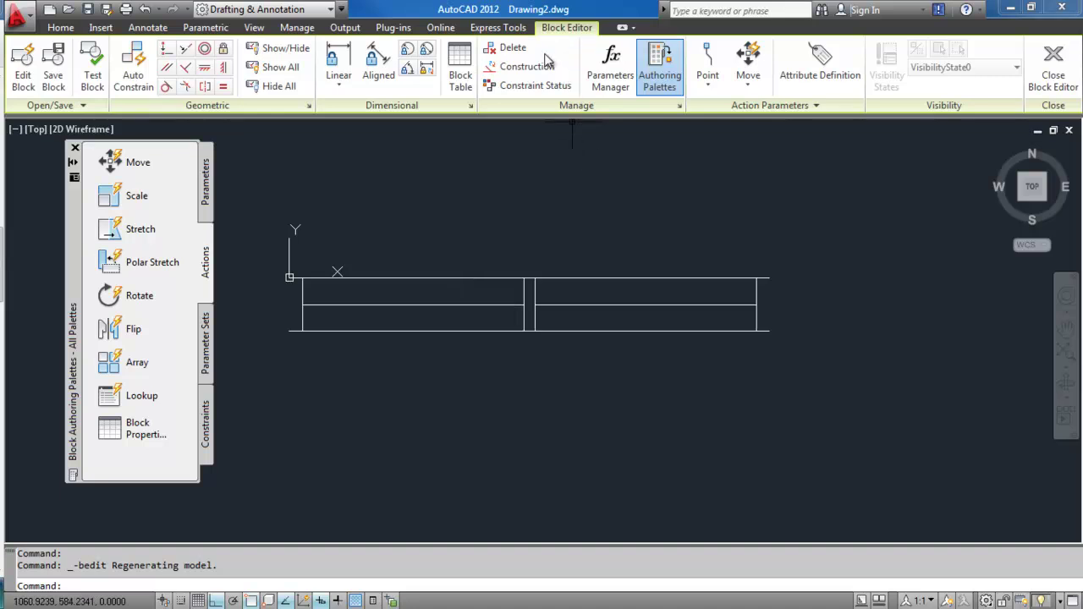
# Browse the Point parameter and Move action choices in the authoring palettes.
pyautogui.click(707, 81)
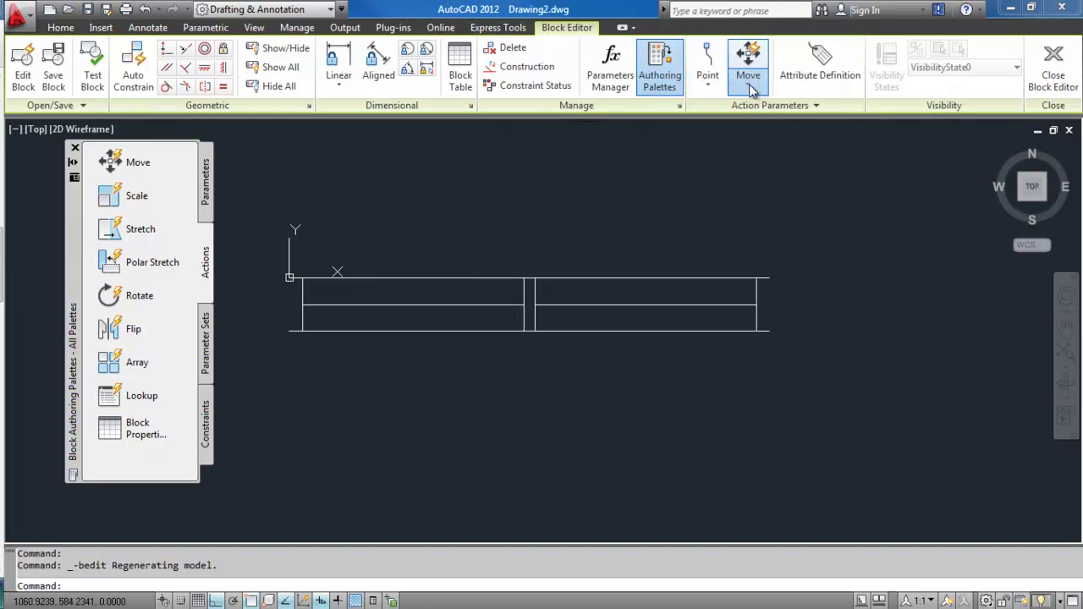
pyautogui.click(749, 84)
pyautogui.click(622, 15)
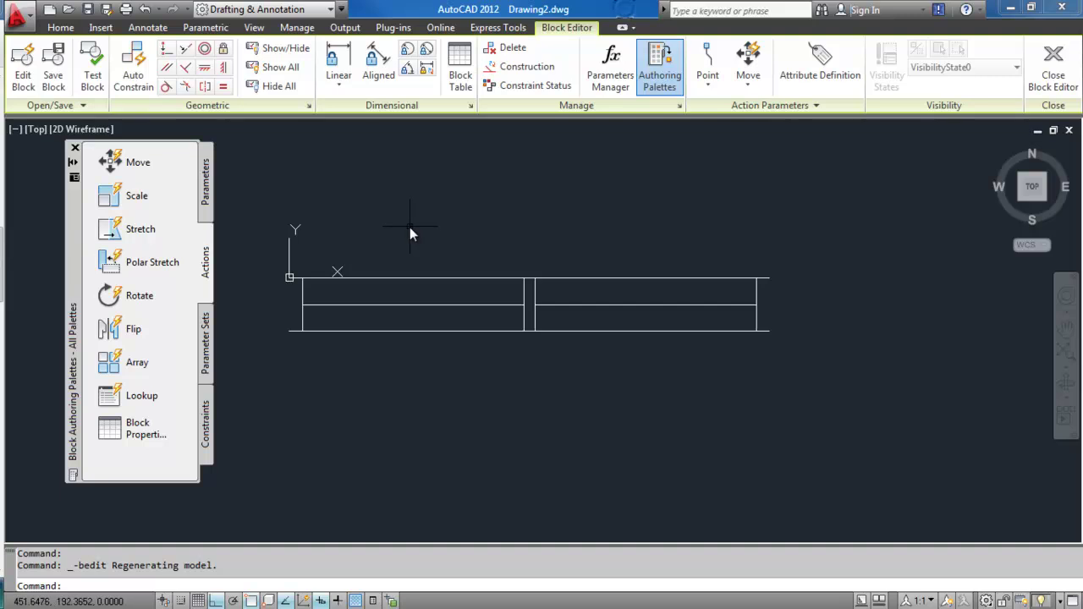
# Add a linear parameter from the window's bottom-left to bottom-right corner, label placed below.
pyautogui.click(206, 182)
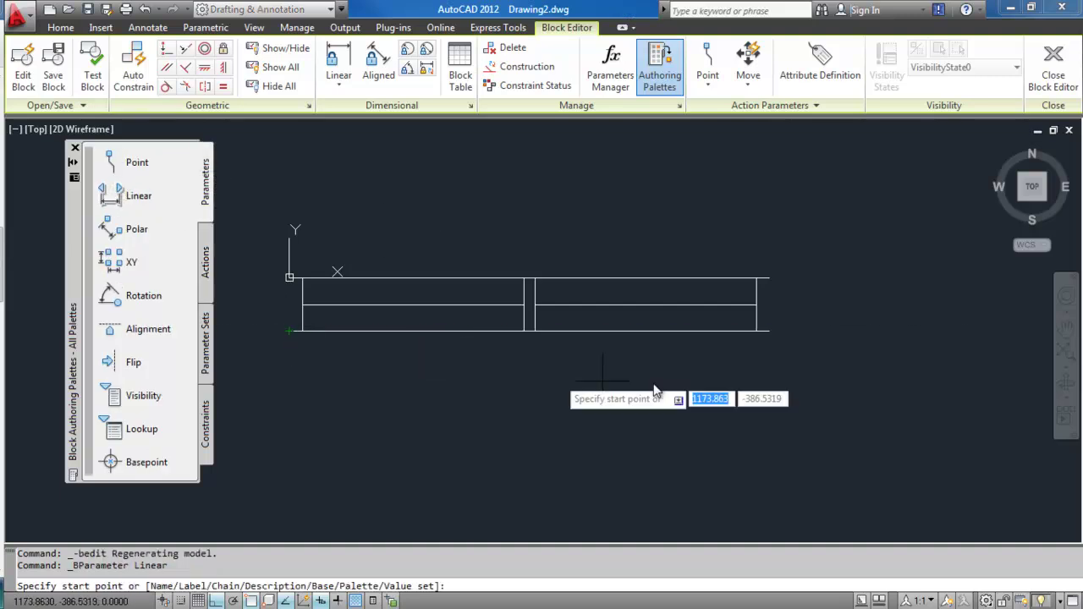
pyautogui.scroll(1, 702, 350)
pyautogui.scroll(-2, 702, 351)
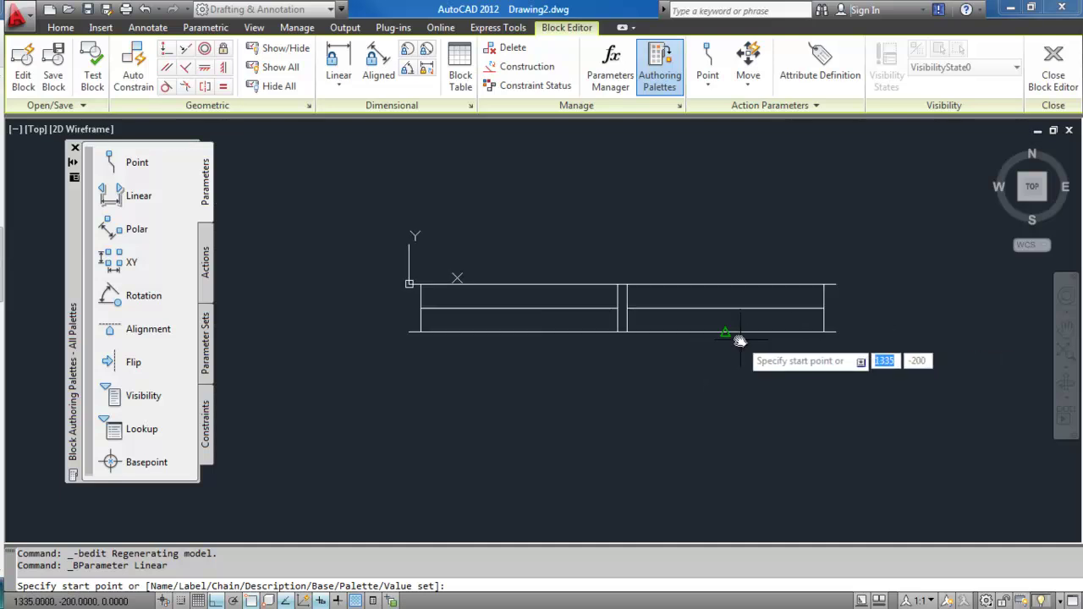
pyautogui.click(409, 331)
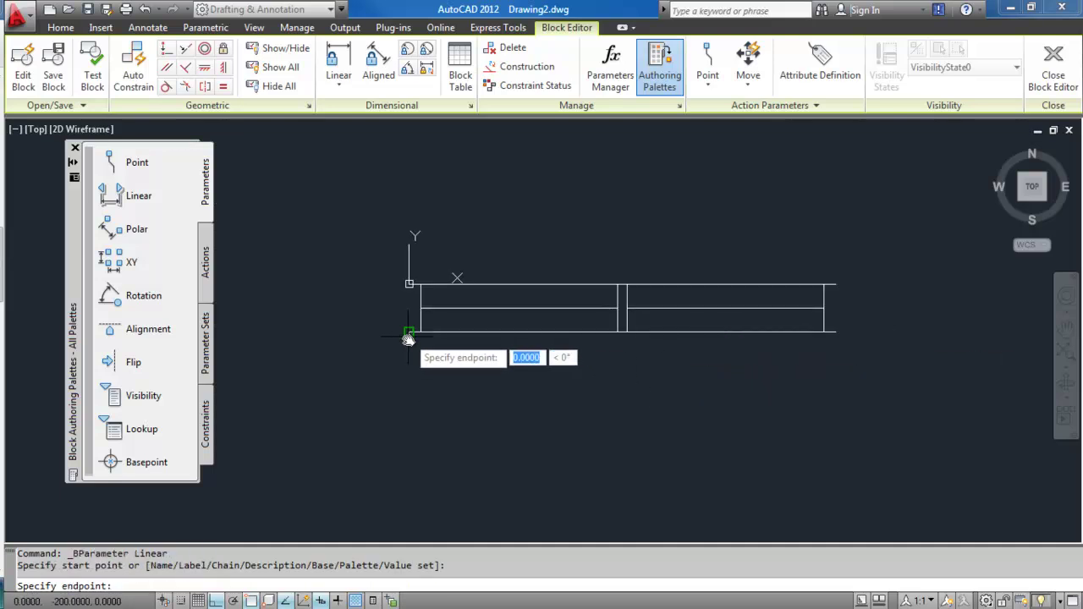
pyautogui.click(842, 336)
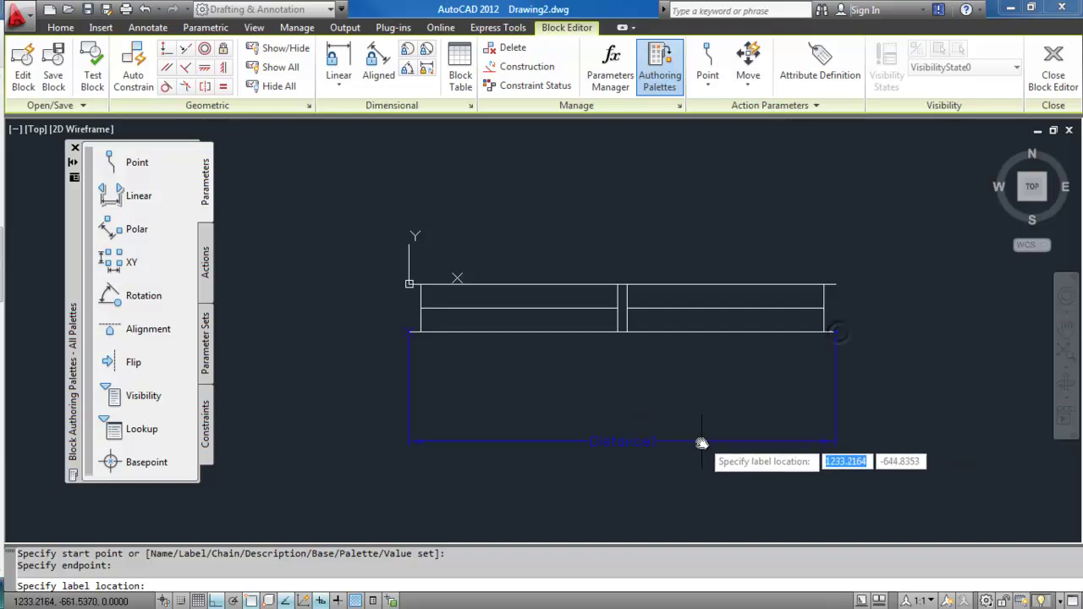
pyautogui.click(694, 447)
pyautogui.moveTo(714, 419); pyautogui.dragTo(630, 374, button='middle')
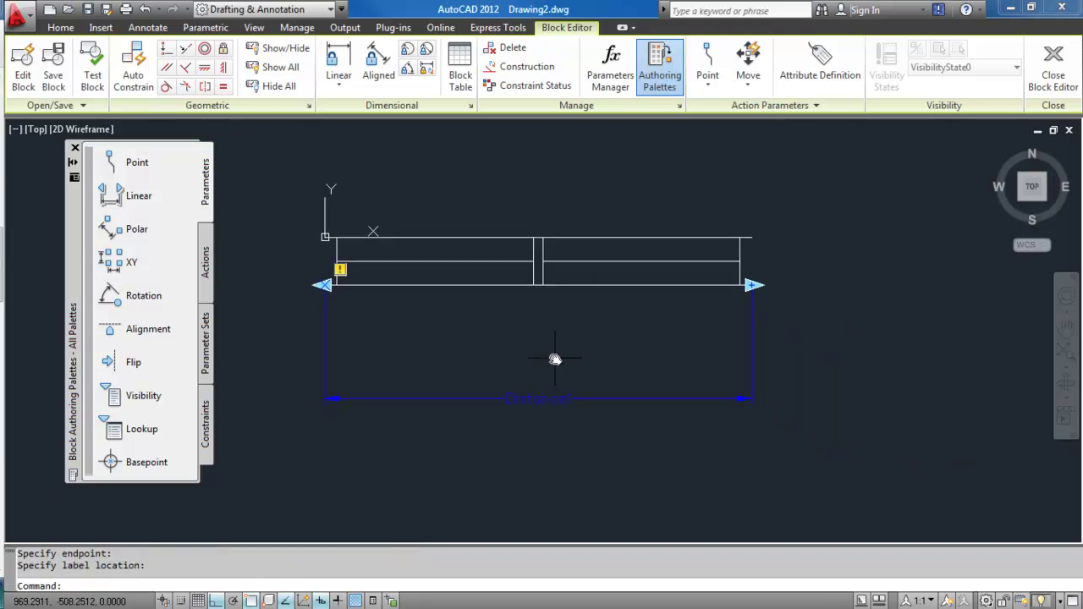
# Set the linear parameter's Number of grips to 1 in the Properties palette.
pyautogui.write('pr')
pyautogui.press('Return')
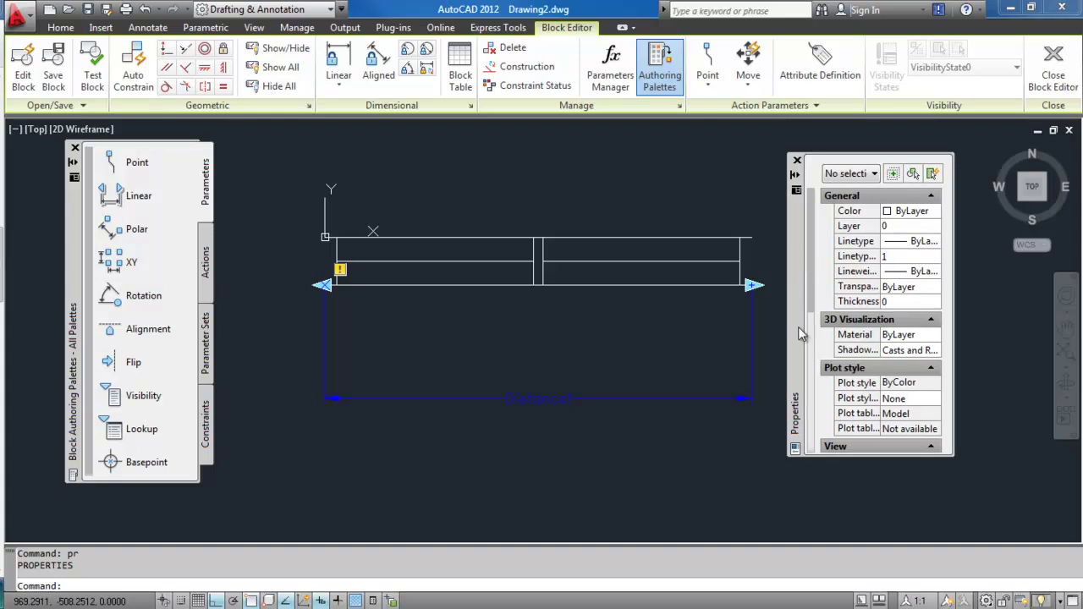
pyautogui.moveTo(820, 455); pyautogui.dragTo(821, 515)
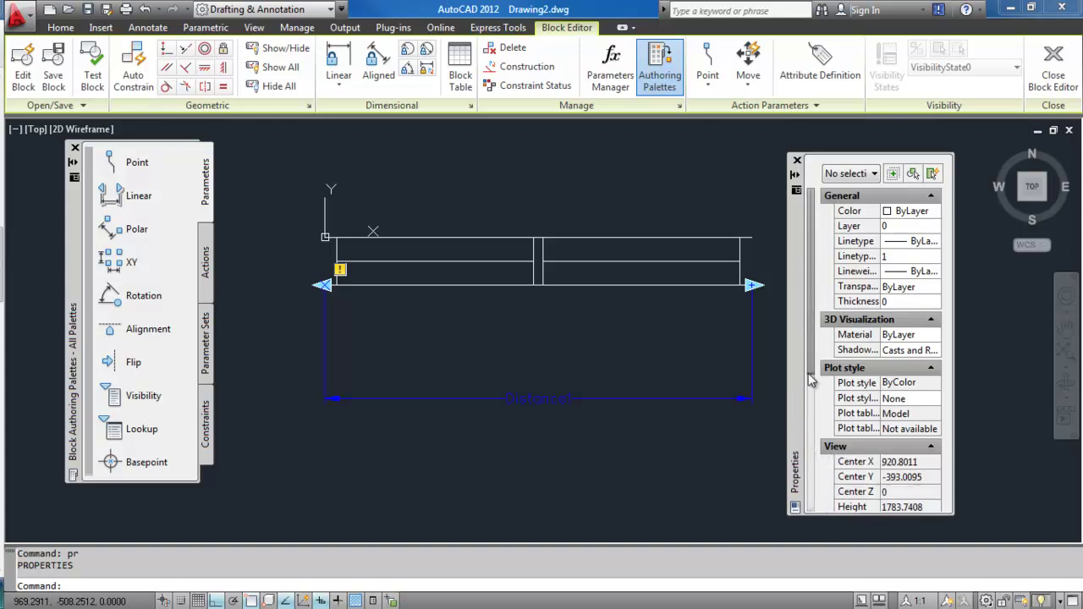
pyautogui.scroll(-3, 811, 302)
pyautogui.click(641, 400)
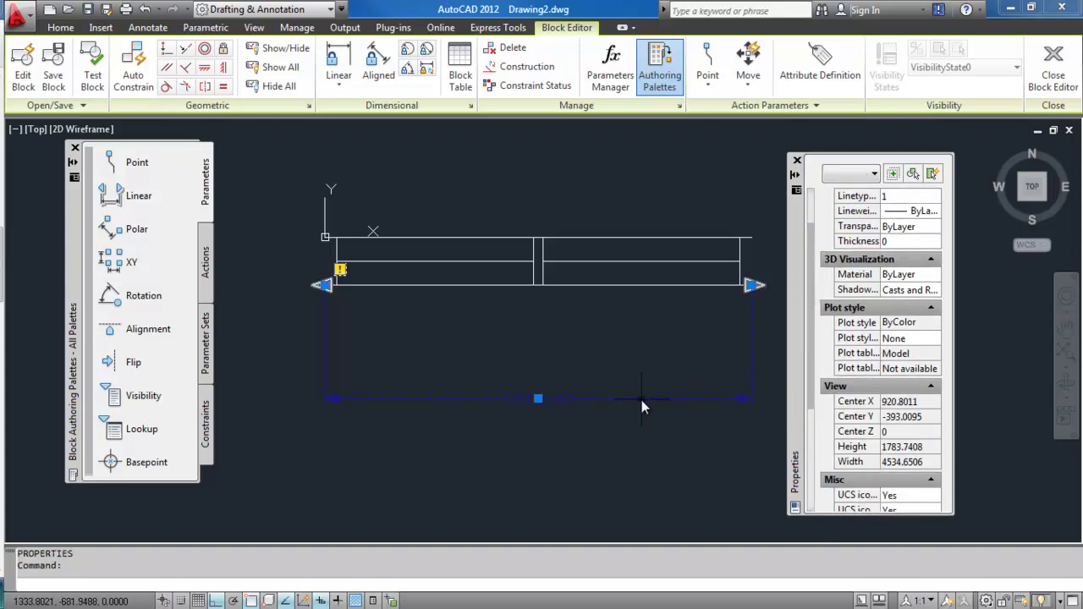
pyautogui.moveTo(812, 338); pyautogui.dragTo(815, 459)
pyautogui.click(855, 491)
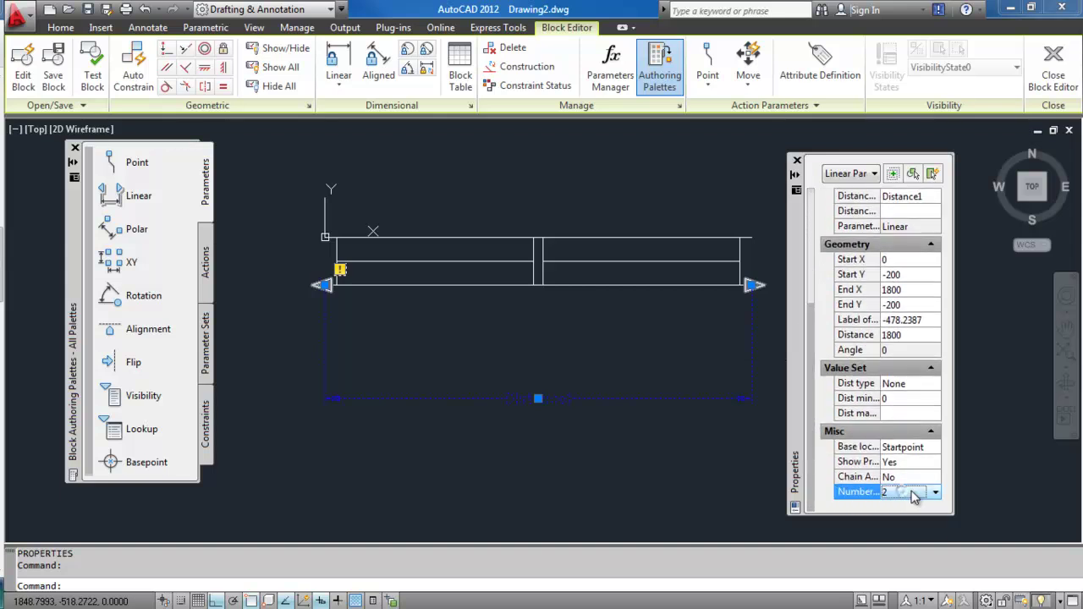
pyautogui.click(907, 491)
pyautogui.click(889, 519)
pyautogui.moveTo(517, 283); pyautogui.dragTo(432, 273, button='middle')
pyautogui.moveTo(772, 280); pyautogui.dragTo(773, 275, button='middle')
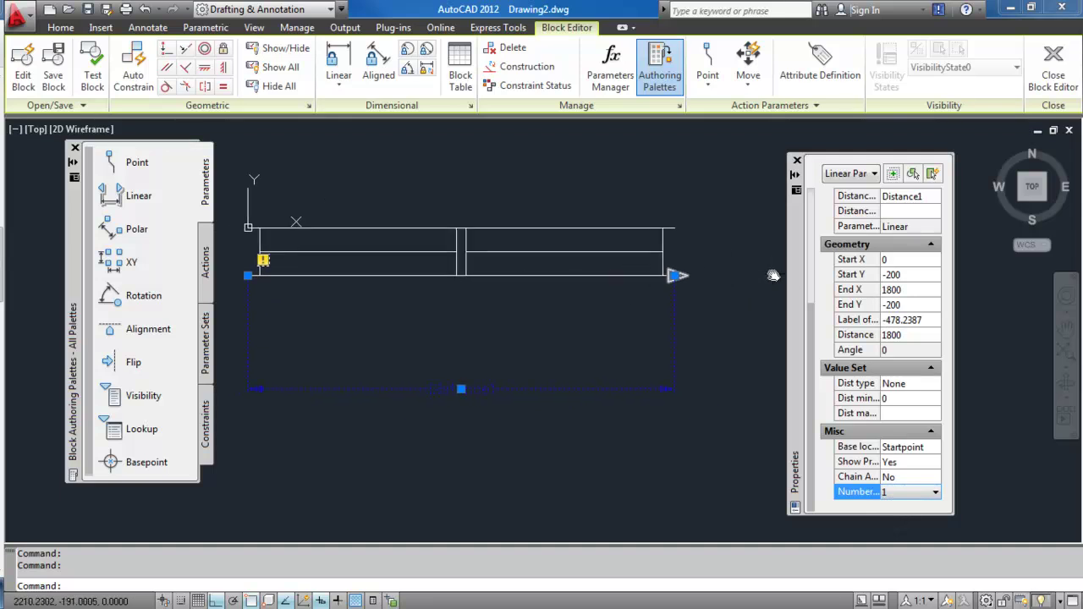
pyautogui.press('Escape')
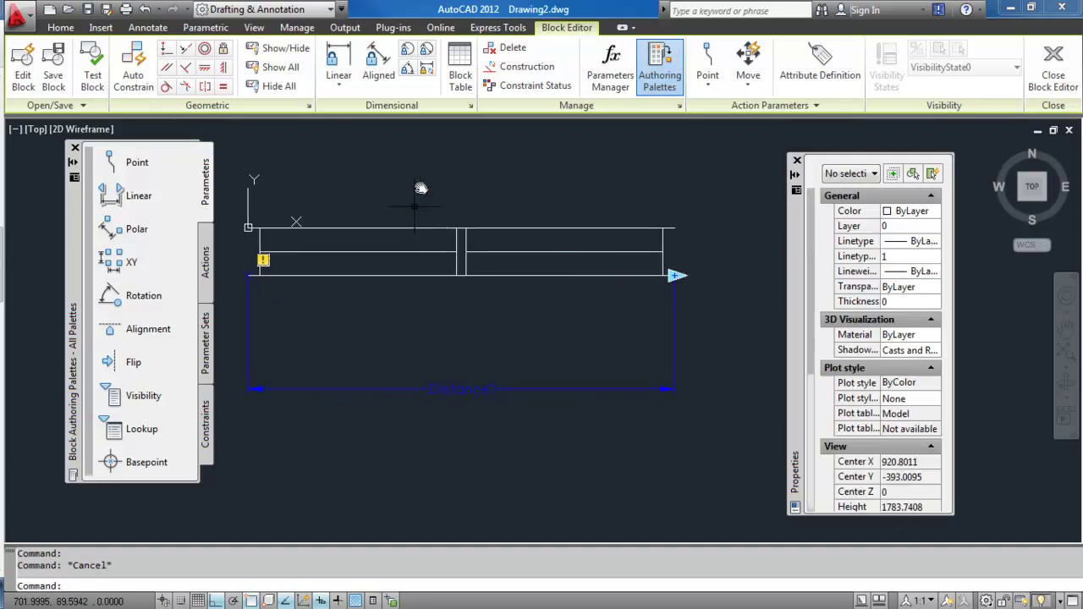
# Add a stretch action on Distance1's right end, framing and selecting the window's right-end lines.
pyautogui.click(206, 248)
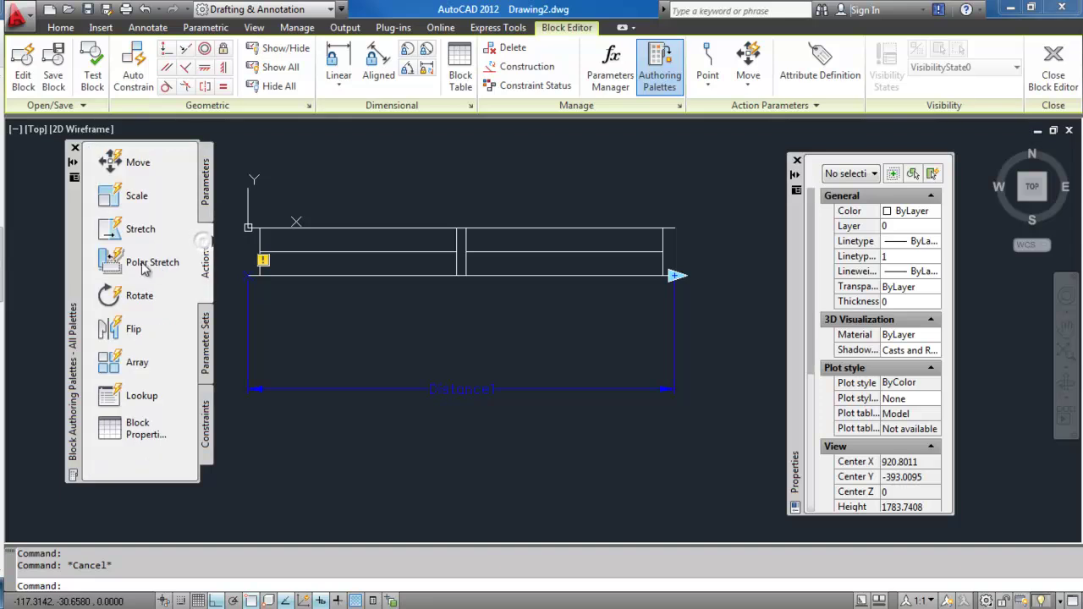
pyautogui.click(112, 230)
pyautogui.click(481, 388)
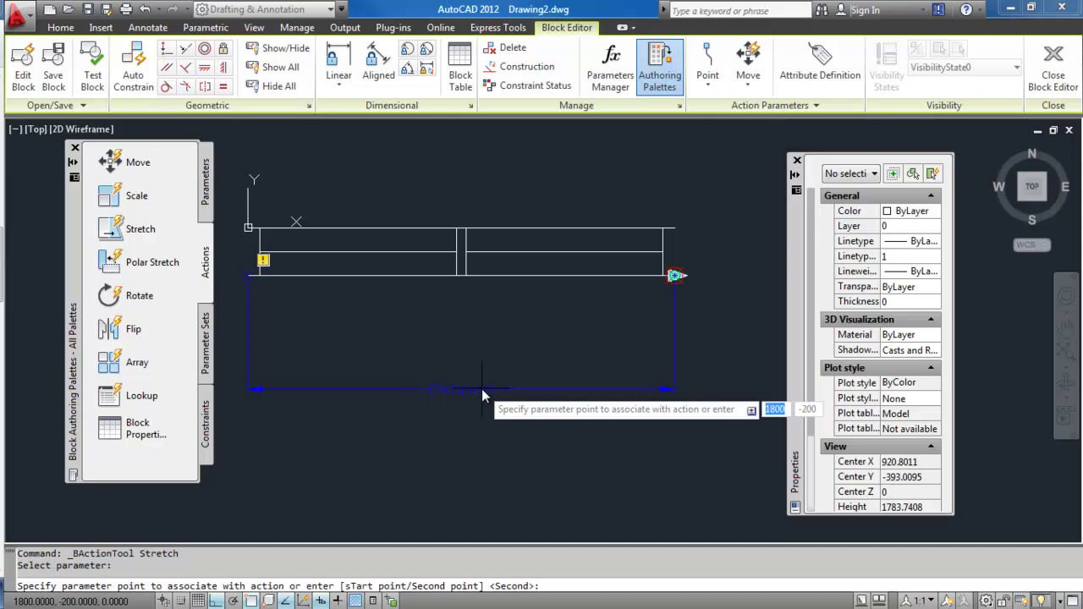
pyautogui.click(677, 275)
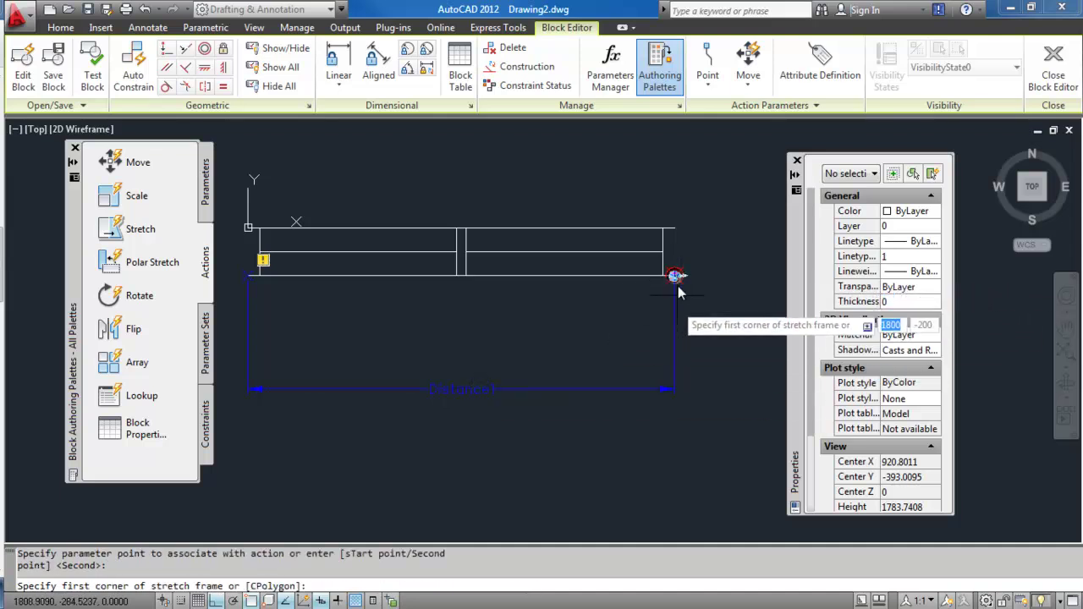
pyautogui.click(712, 181)
pyautogui.click(626, 328)
pyautogui.click(690, 206)
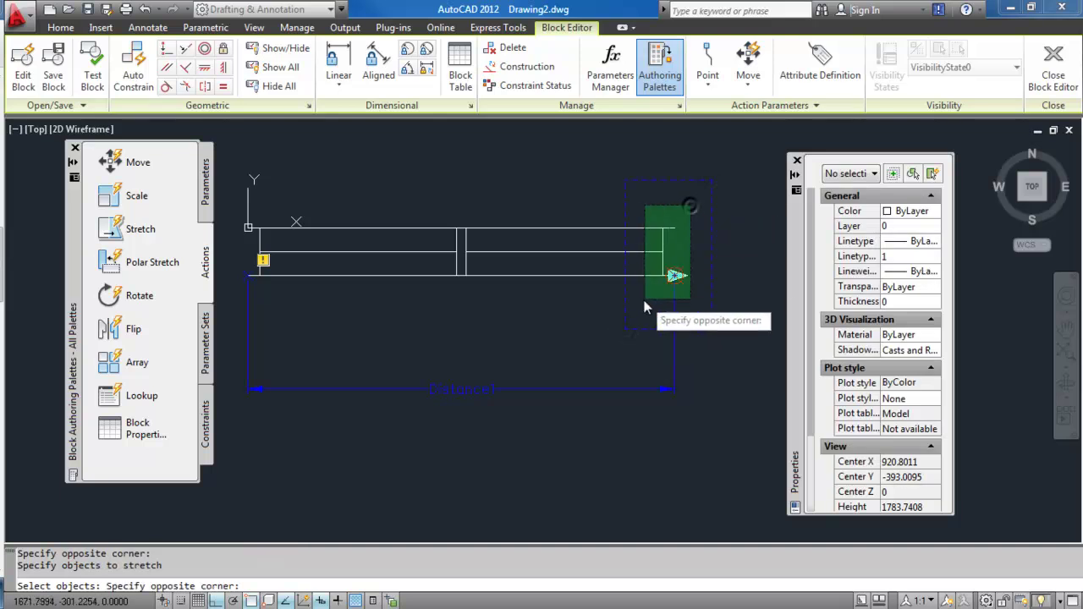
pyautogui.click(641, 302)
pyautogui.press('Return')
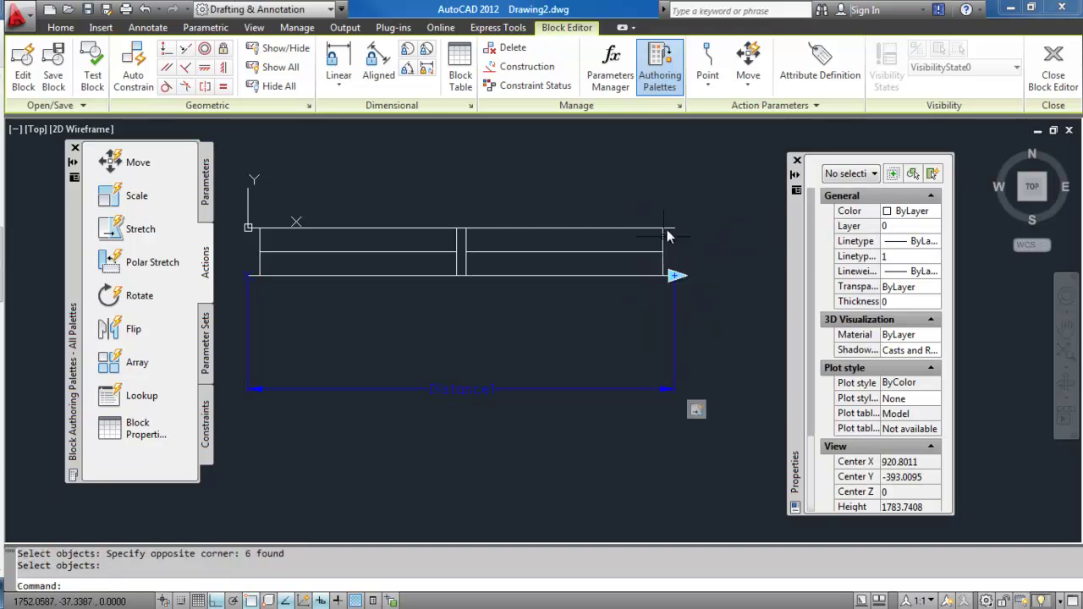
# Add a second stretch action on Distance1's right end, framing and selecting the middle mullion lines.
pyautogui.click(123, 229)
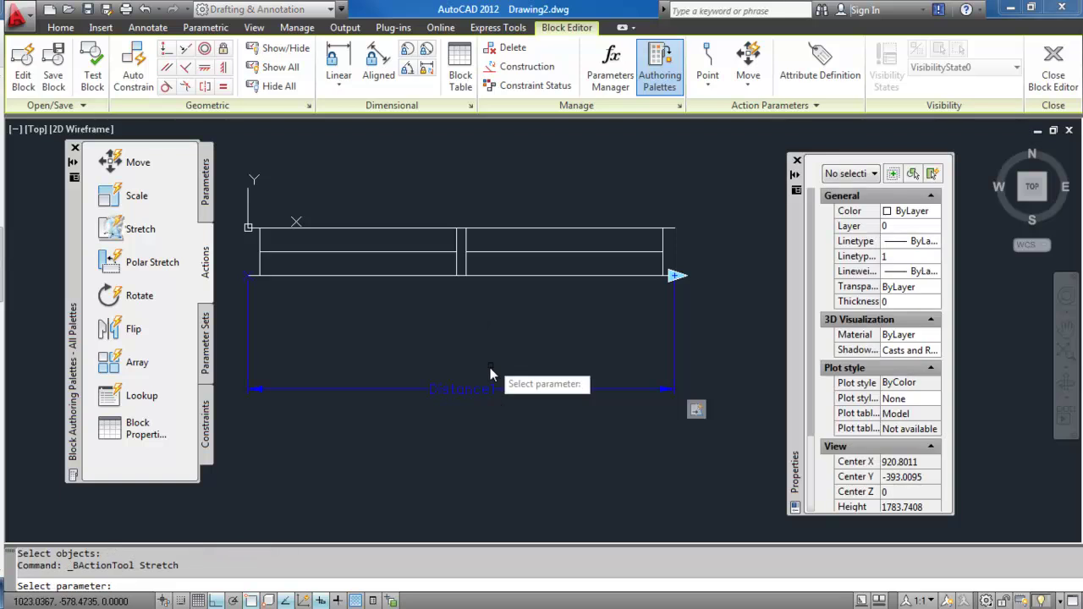
pyautogui.click(461, 391)
pyautogui.click(676, 275)
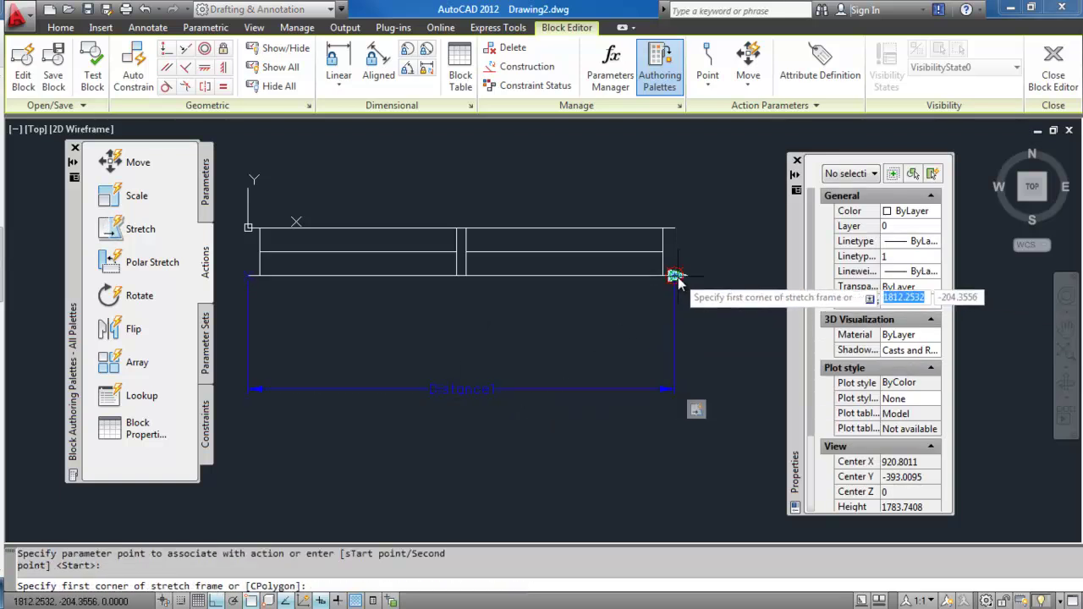
pyautogui.click(522, 179)
pyautogui.click(413, 314)
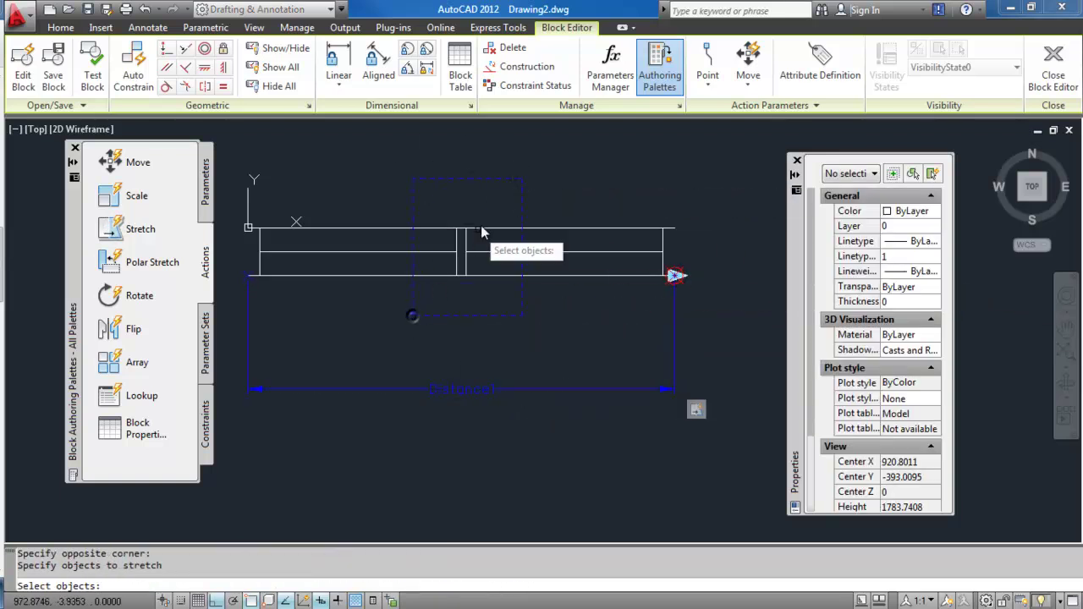
pyautogui.click(489, 210)
pyautogui.click(459, 267)
pyautogui.press('Return')
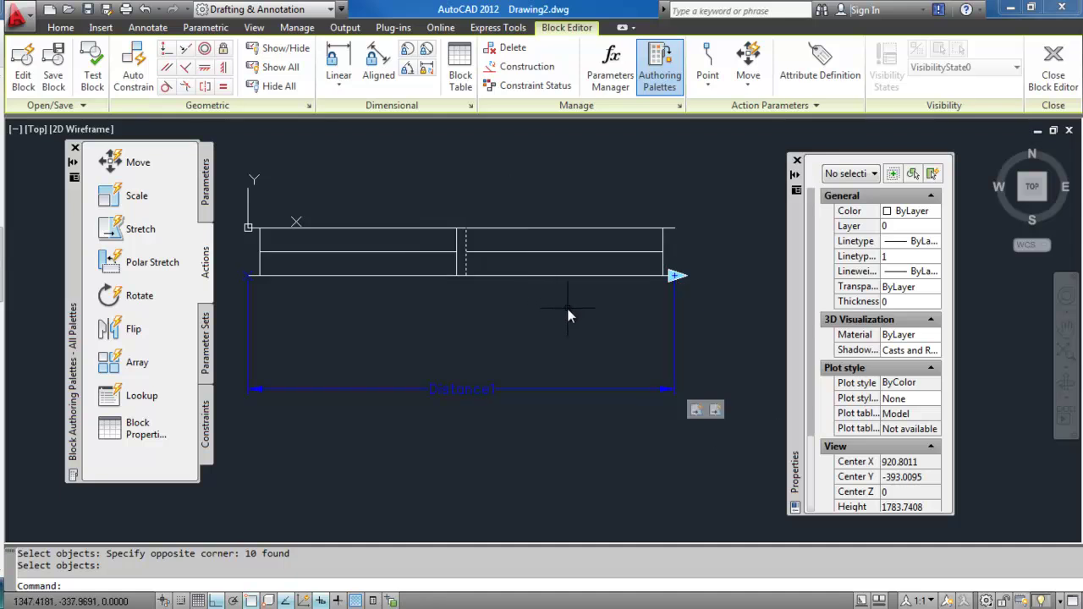
pyautogui.moveTo(563, 312)
pyautogui.mouseDown(button='middle')
pyautogui.moveTo(541, 319)
pyautogui.moveTo(573, 275)
pyautogui.mouseUp(button='middle')
pyautogui.scroll(-2, 540, 319)
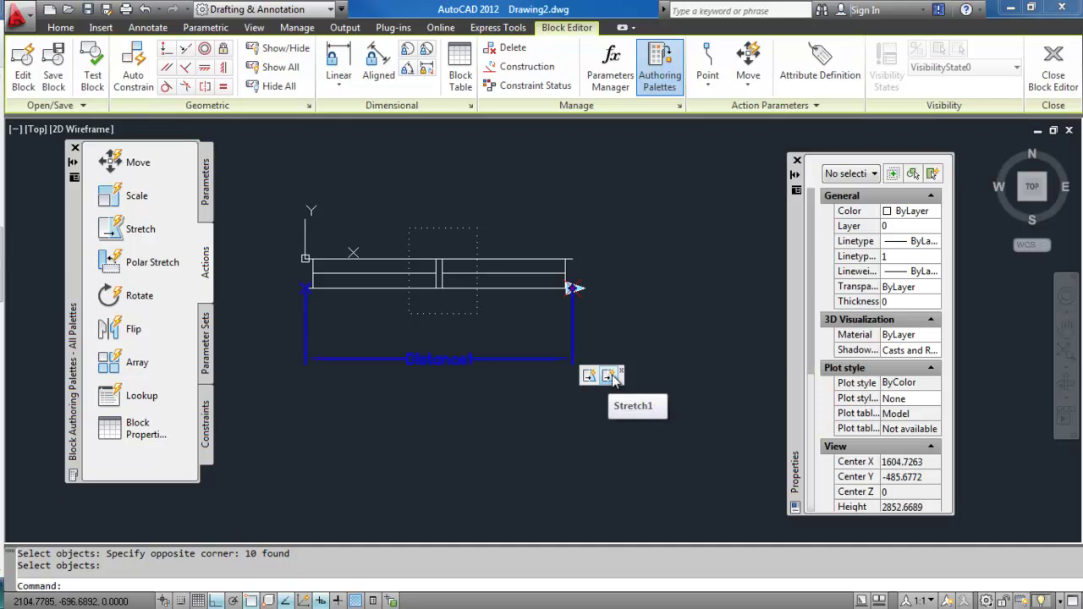
# Give the Stretch1 action a distance multiplier of 0.5 in Properties.
pyautogui.click(613, 377)
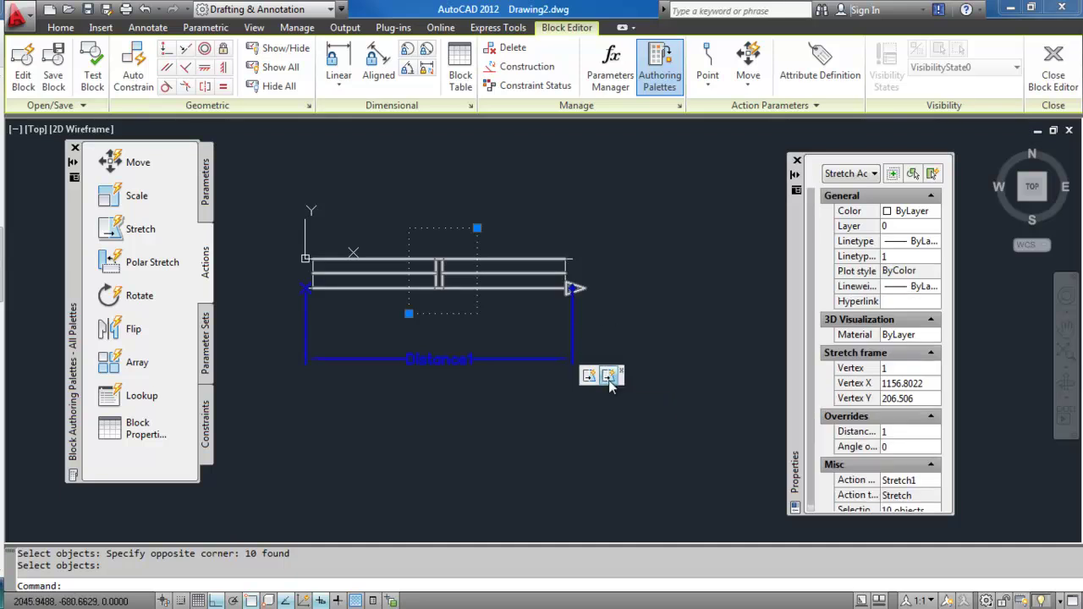
pyautogui.click(891, 433)
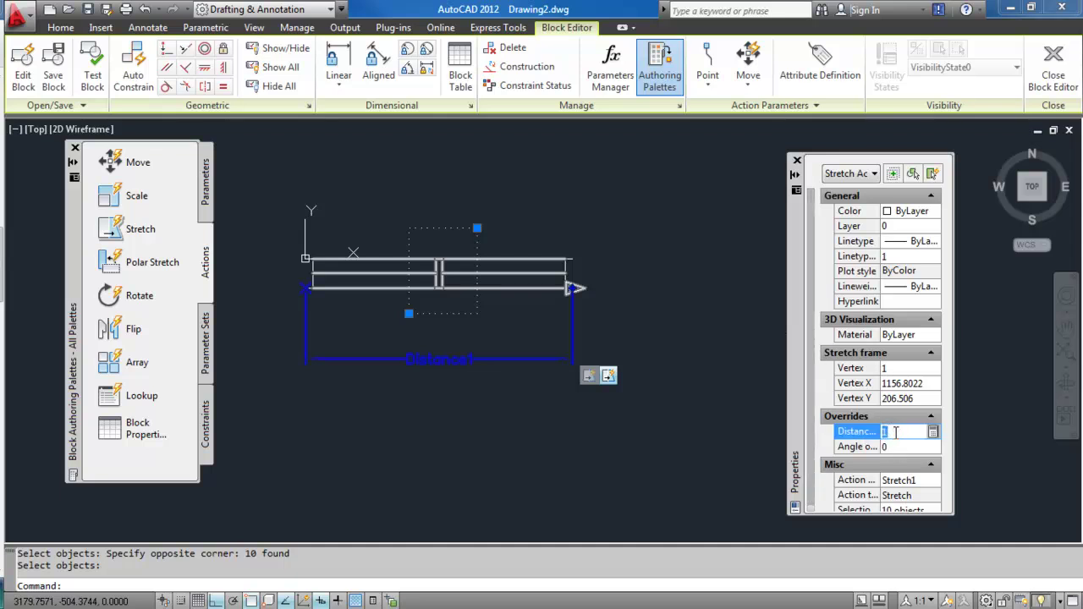
pyautogui.press('Return')
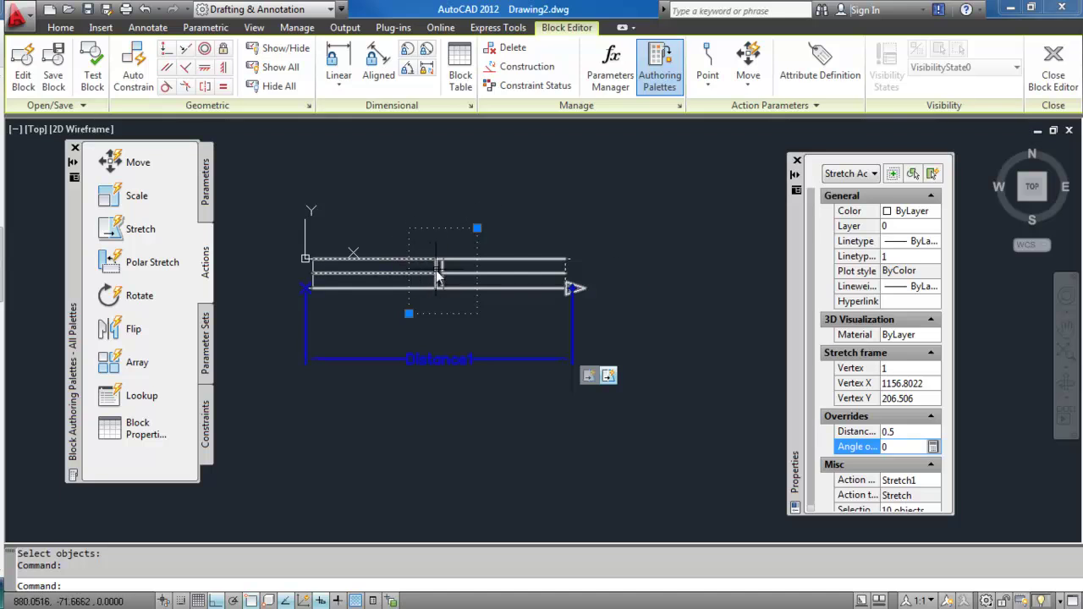
pyautogui.moveTo(437, 275); pyautogui.dragTo(483, 271, button='middle')
pyautogui.press('Escape')
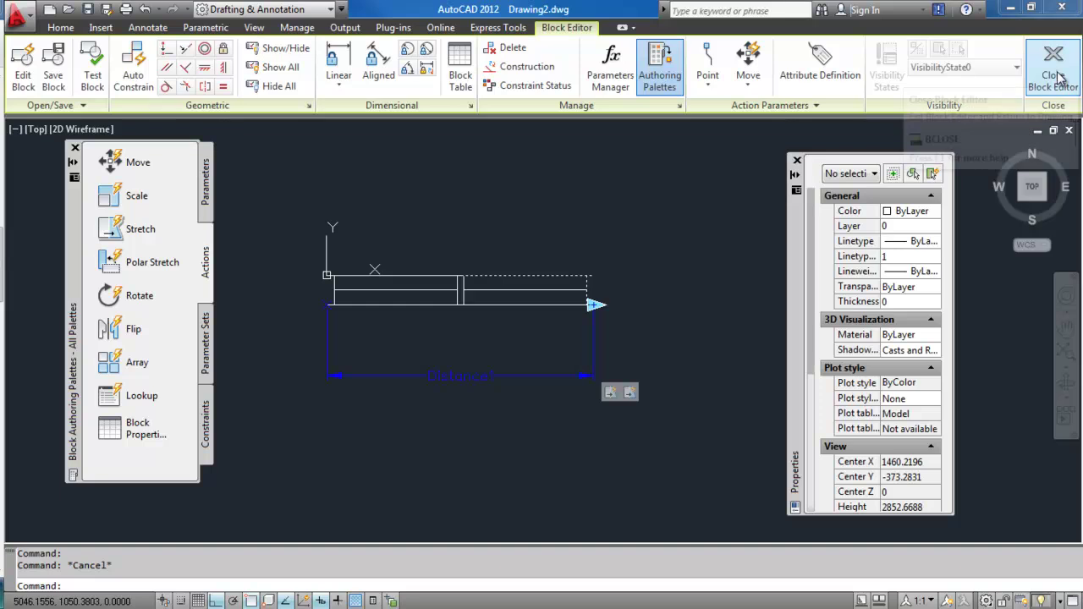
# Close the Block Editor, saving changes to Window, and zoom to the window in the plan.
pyautogui.click(1064, 84)
pyautogui.click(485, 282)
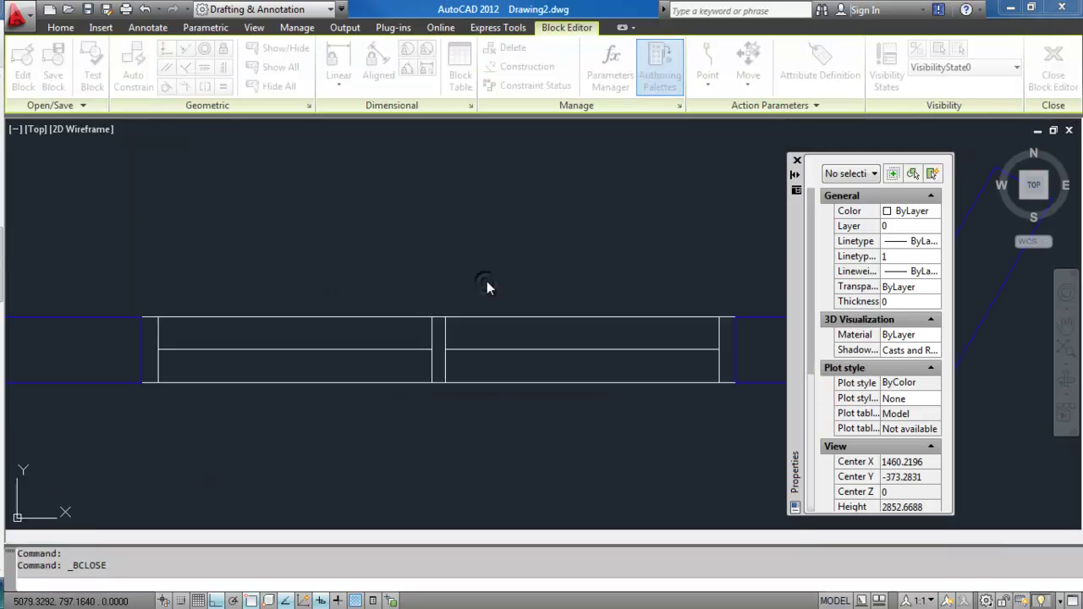
pyautogui.scroll(-4, 427, 288)
pyautogui.moveTo(425, 285); pyautogui.dragTo(385, 317, button='middle')
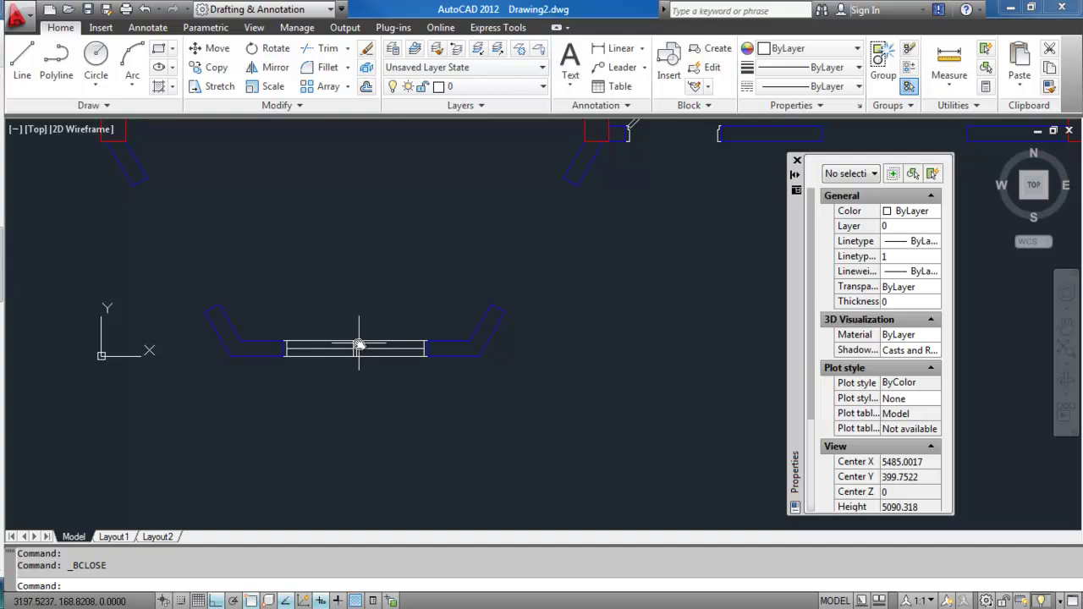
pyautogui.write('o')
pyautogui.press('Return')
# Begin copying the Window block, then cancel and zoom out to the whole plan.
pyautogui.click(285, 346)
pyautogui.scroll(5, 331, 345)
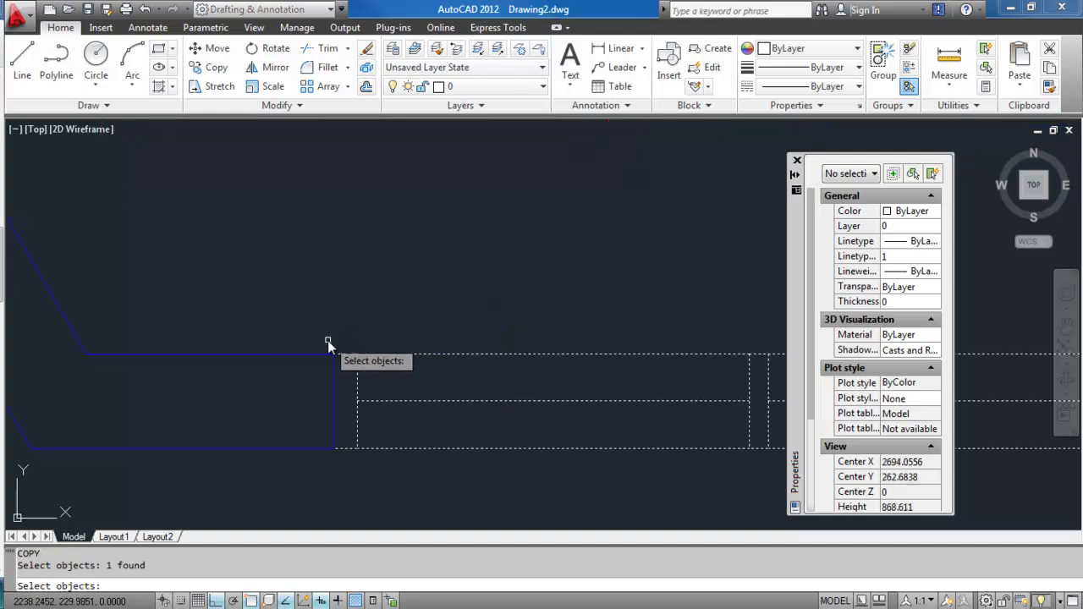
pyautogui.press('Return')
pyautogui.click(332, 355)
pyautogui.scroll(-6, 331, 354)
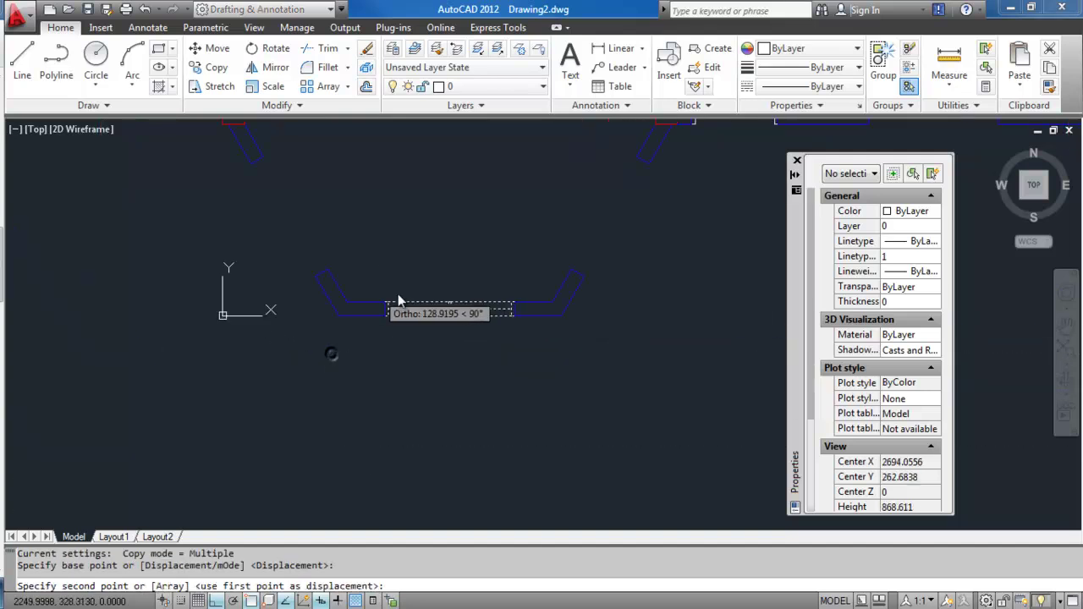
pyautogui.press('Escape')
pyautogui.middleClick(570, 248)
pyautogui.middleClick(570, 249)
pyautogui.scroll(5, 447, 290)
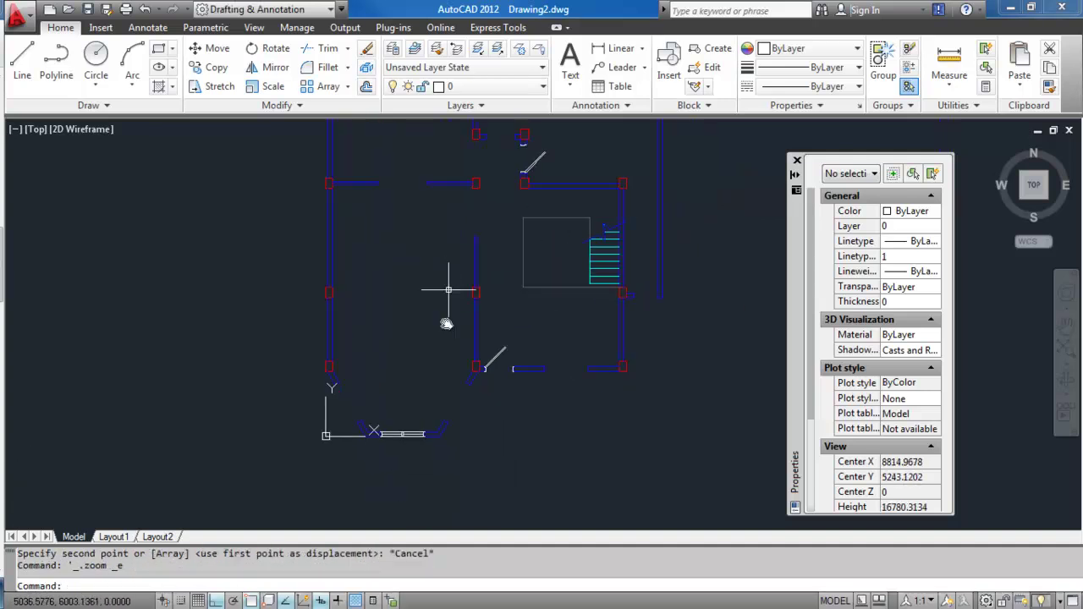
pyautogui.scroll(2, 379, 431)
# Copy the Window block with CO into the upper wall opening, Ortho off.
pyautogui.write('Co')
pyautogui.press('Return')
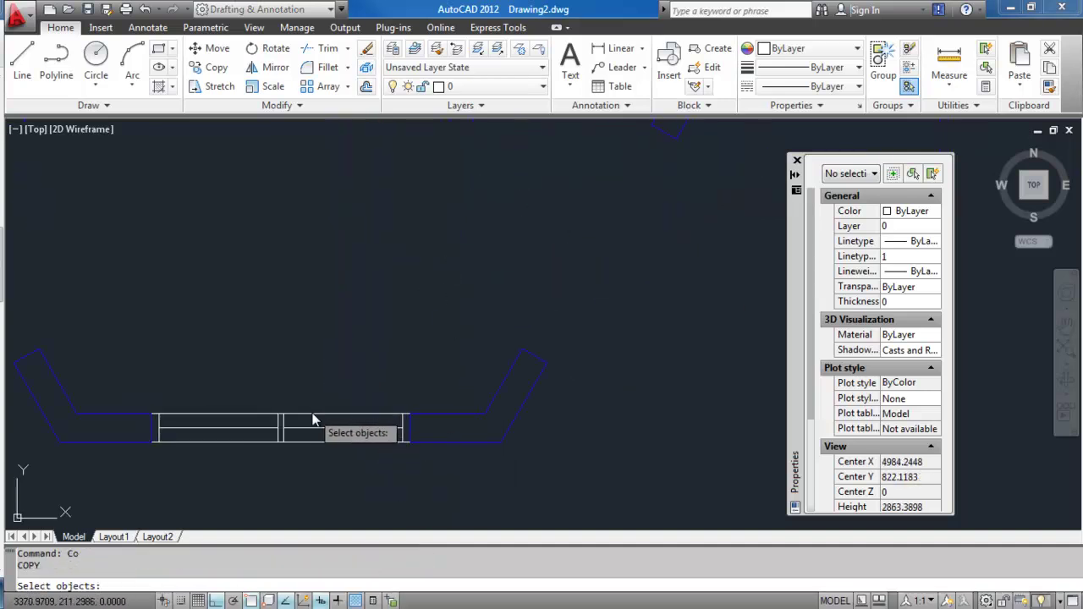
pyautogui.click(313, 414)
pyautogui.press('Return')
pyautogui.click(148, 427)
pyautogui.scroll(-5, 242, 338)
pyautogui.moveTo(314, 333); pyautogui.dragTo(302, 451, button='middle')
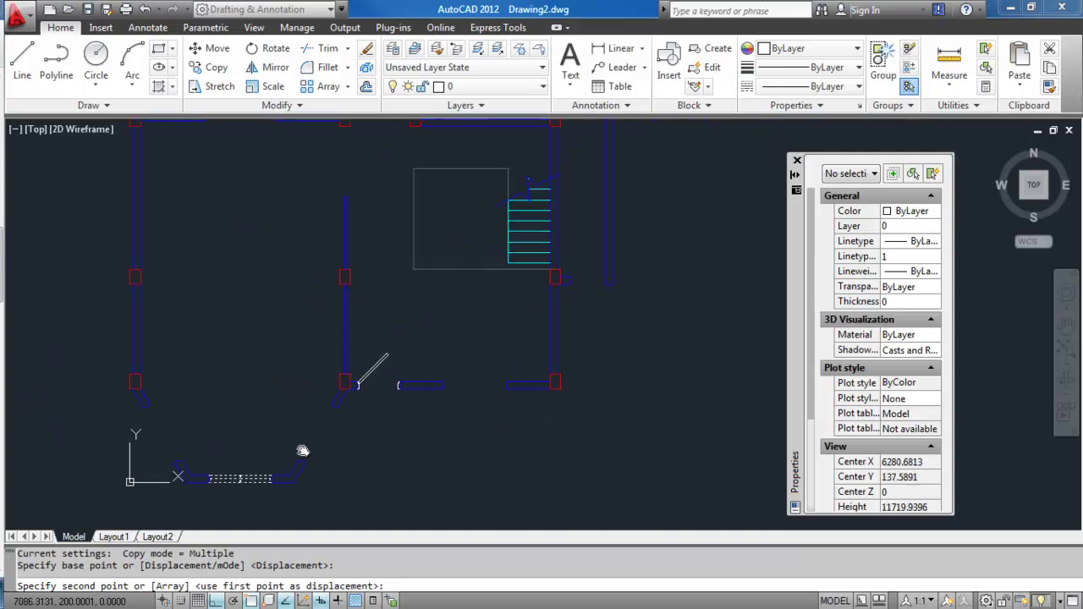
pyautogui.moveTo(459, 175); pyautogui.dragTo(387, 334, button='middle')
pyautogui.press('F8')
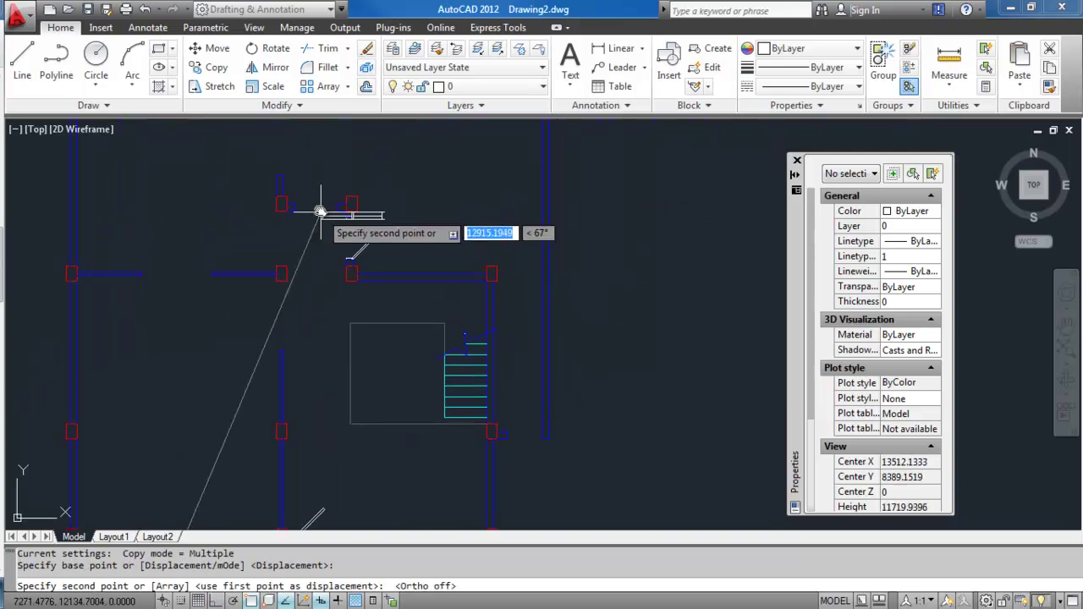
pyautogui.scroll(4, 320, 211)
pyautogui.click(144, 222)
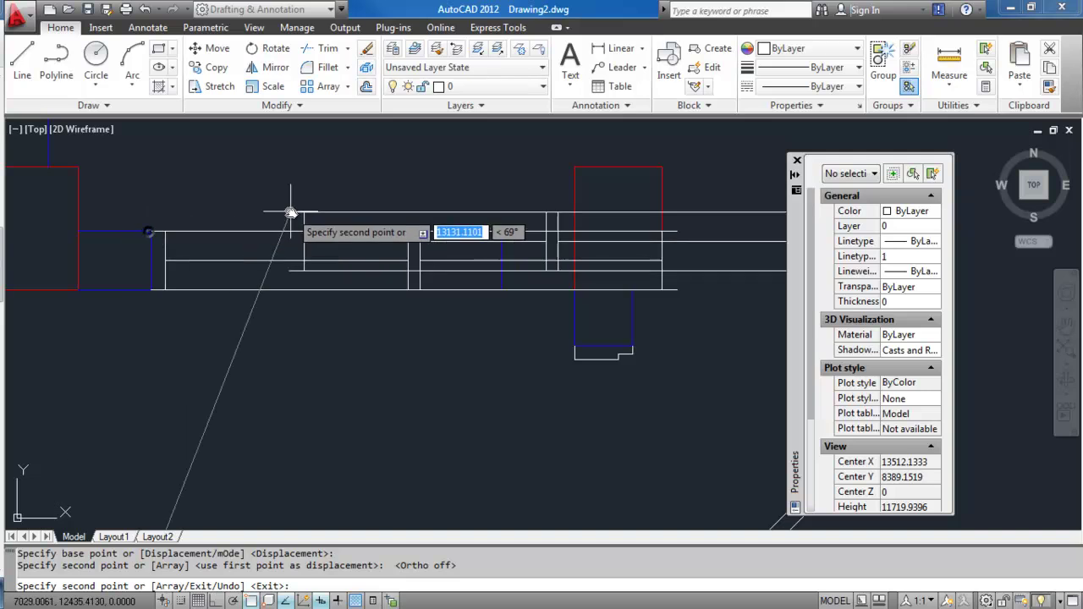
pyautogui.press('Escape')
# Select the new window copy with a selection window.
pyautogui.moveTo(309, 215); pyautogui.dragTo(285, 242, button='middle')
pyautogui.click(443, 254)
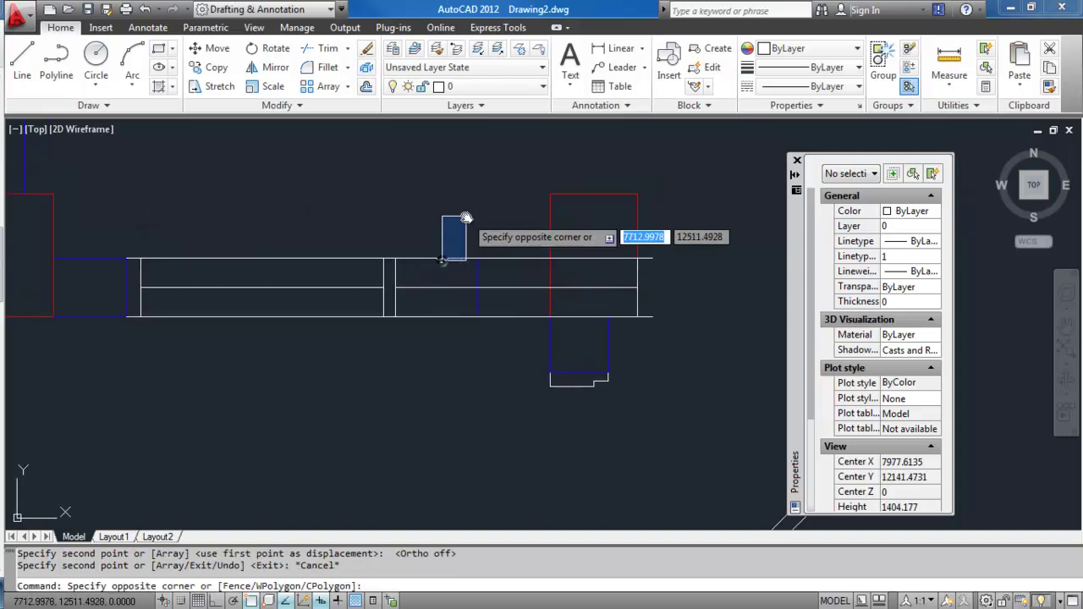
pyautogui.click(424, 236)
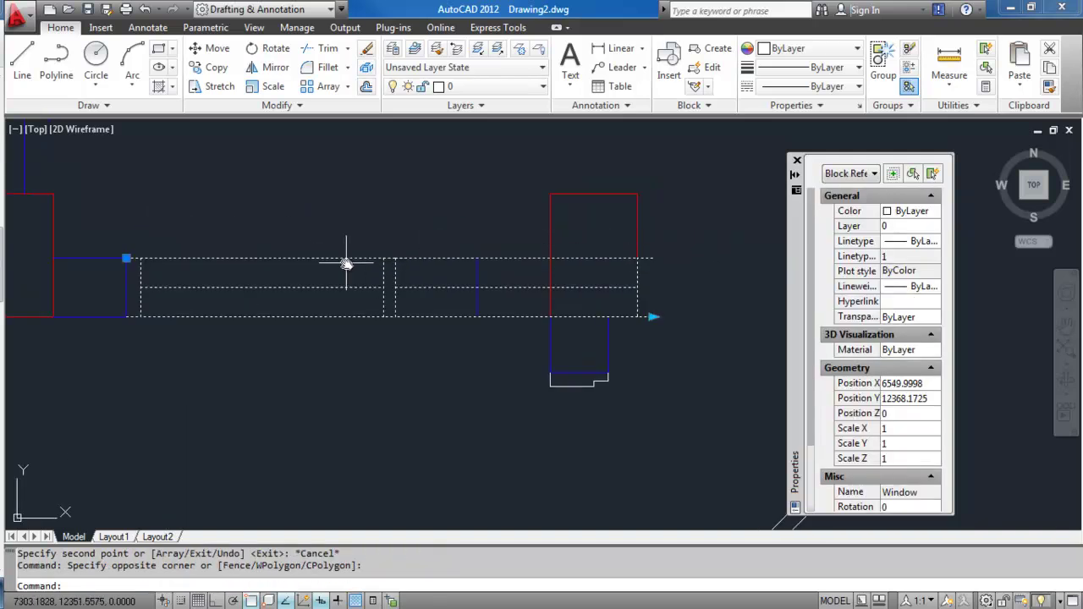
# Shorten the copied window by snapping its right-end grip to the column face.
pyautogui.click(653, 318)
pyautogui.click(478, 319)
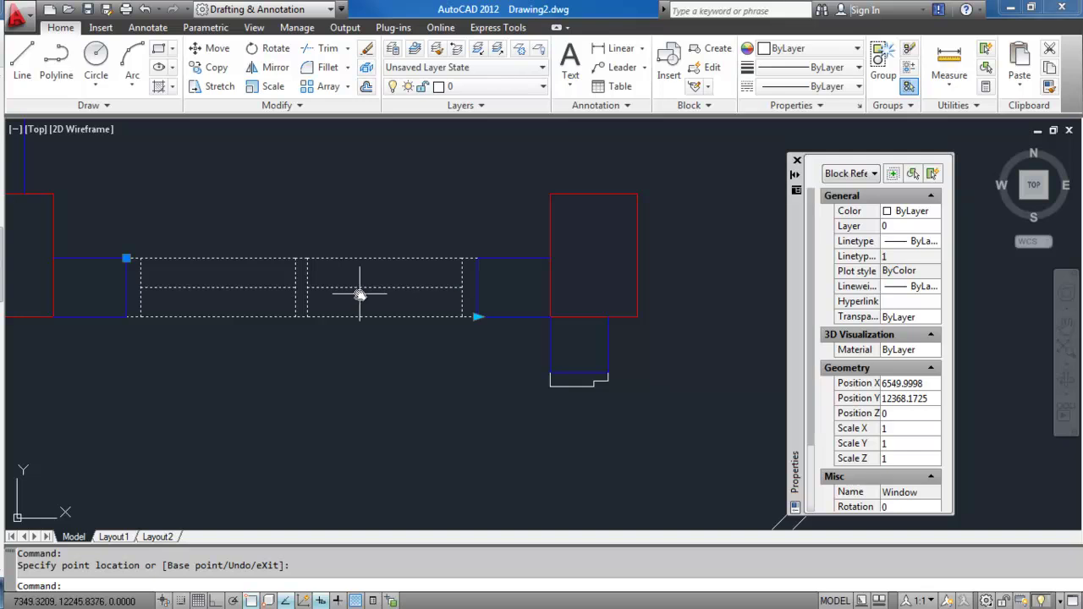
pyautogui.scroll(-4, 301, 282)
pyautogui.scroll(3, 313, 302)
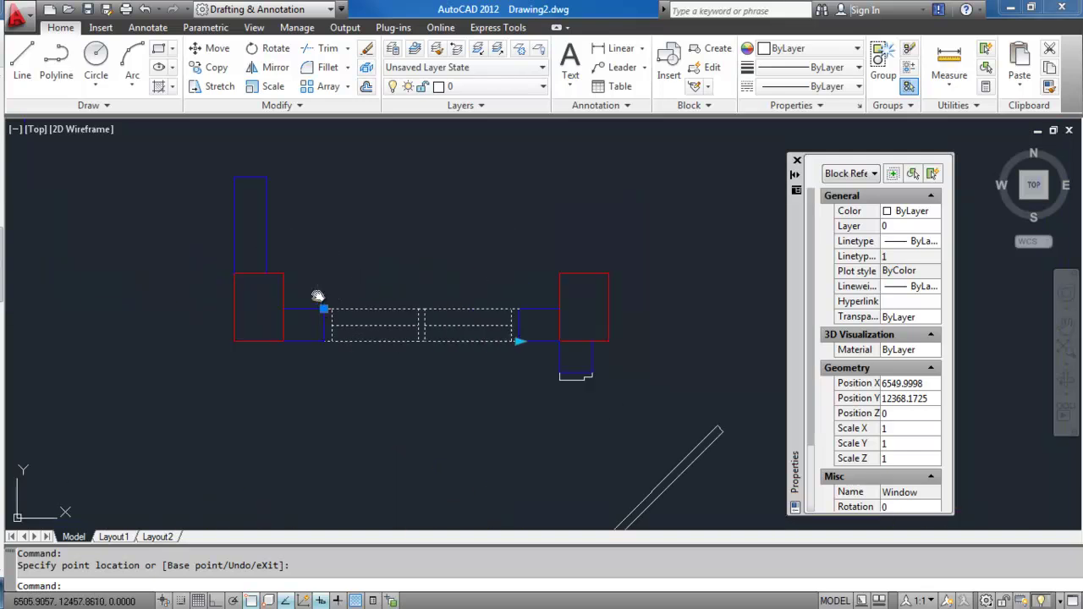
# Switch the left-end grip to MOVE with the Copy option enabled.
pyautogui.click(327, 312)
pyautogui.press('space')
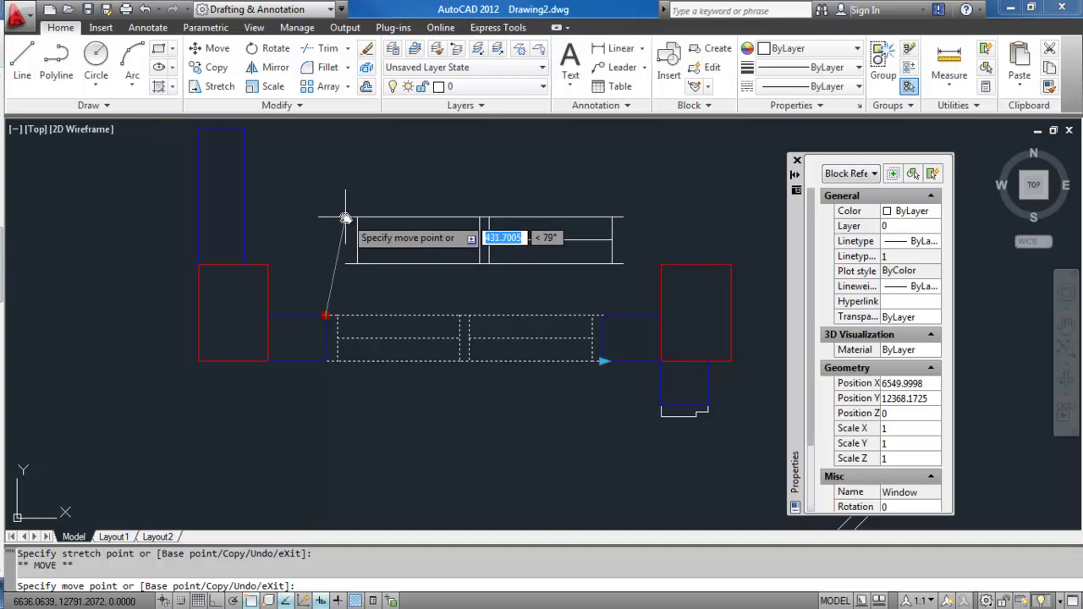
pyautogui.write('c')
pyautogui.press('Return')
# Place another window copy at the vertical wall.
pyautogui.moveTo(339, 237); pyautogui.dragTo(327, 338, button='middle')
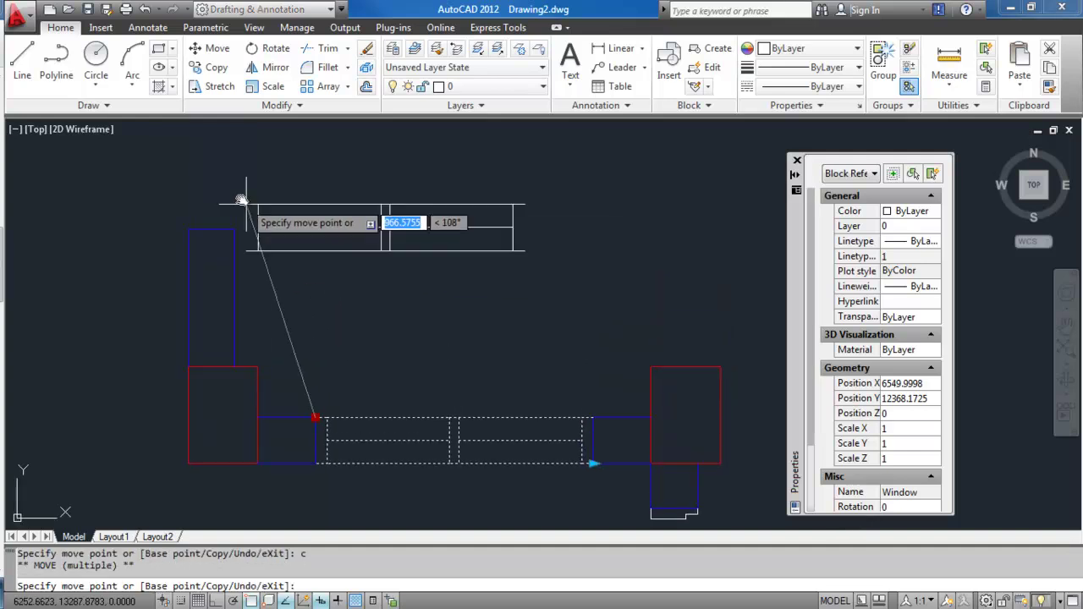
pyautogui.click(190, 228)
pyautogui.press('Escape')
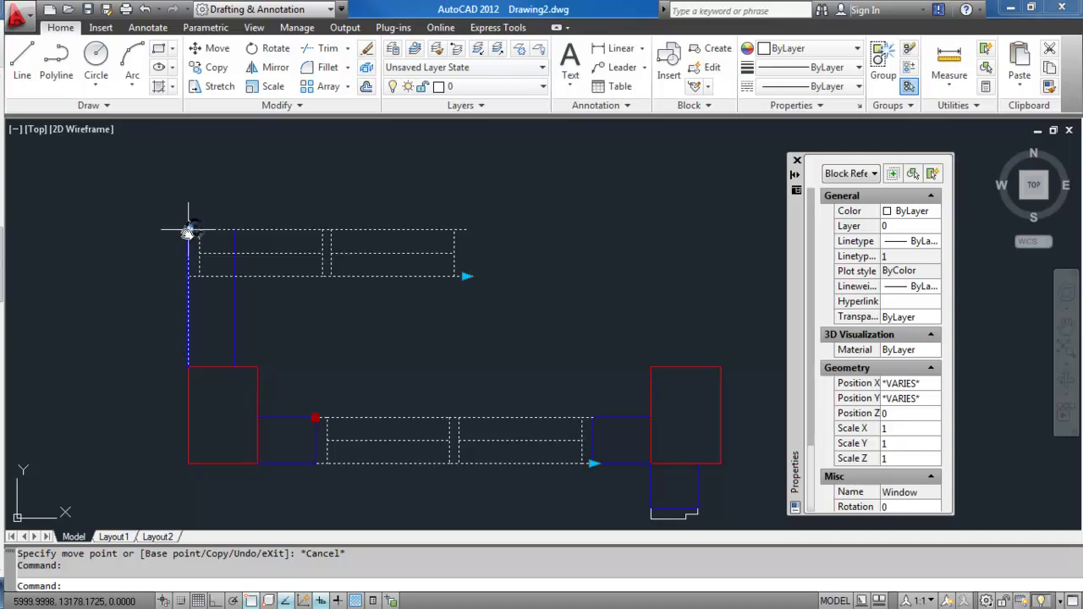
pyautogui.click(190, 228)
pyautogui.press('space')
pyautogui.scroll(-4, 235, 355)
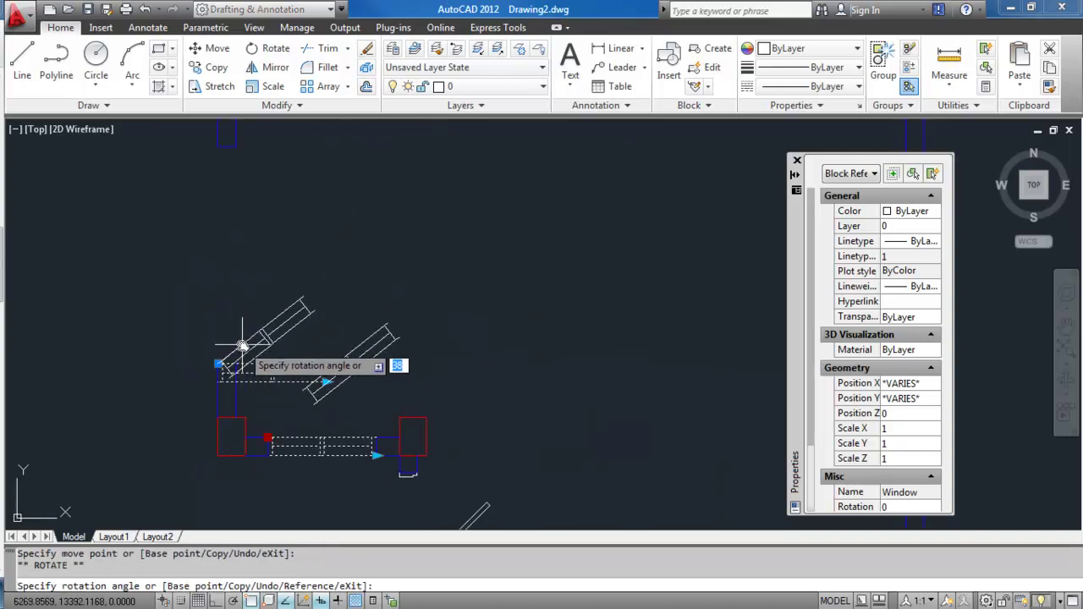
pyautogui.press('Escape')
pyautogui.press('Escape')
# Rotate the window copy 90° upright about its insertion point.
pyautogui.click(225, 362)
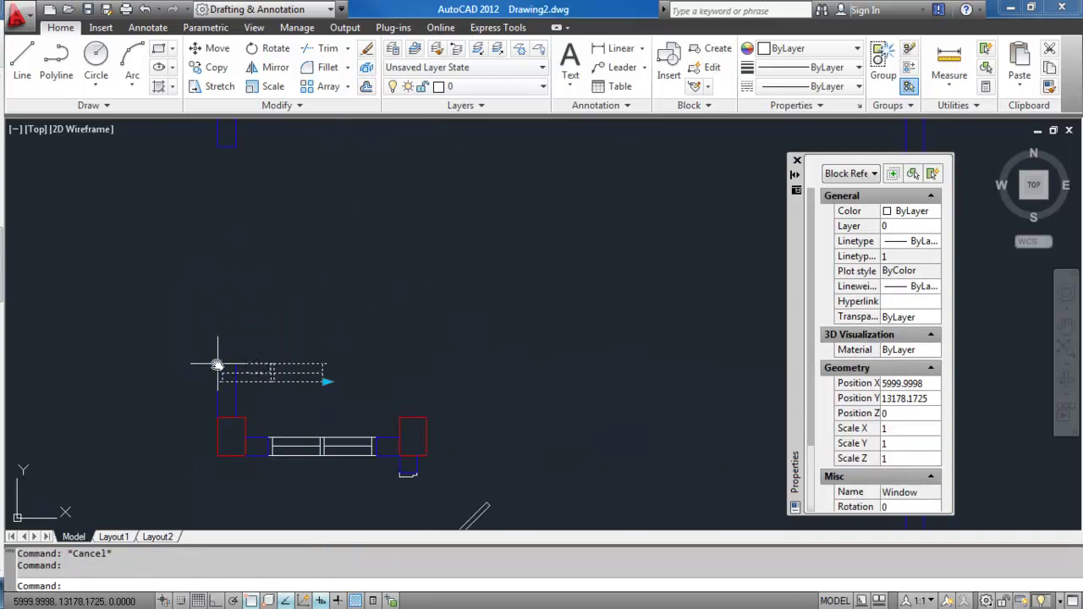
pyautogui.click(217, 365)
pyautogui.press('space')
pyautogui.click(217, 146)
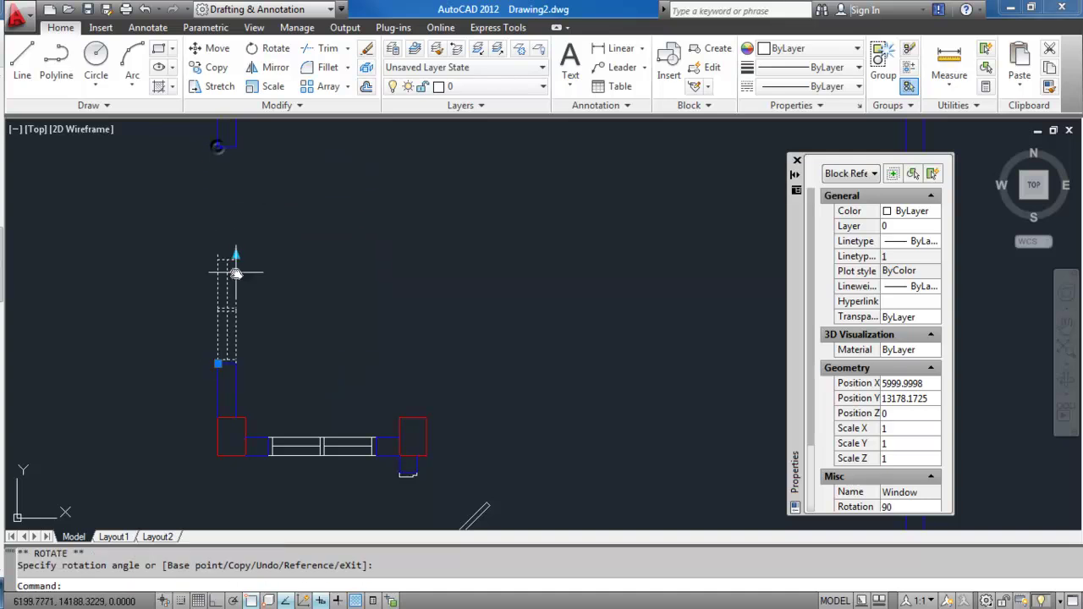
# Stretch the upright window along the vertical wall to fill its opening.
pyautogui.click(236, 255)
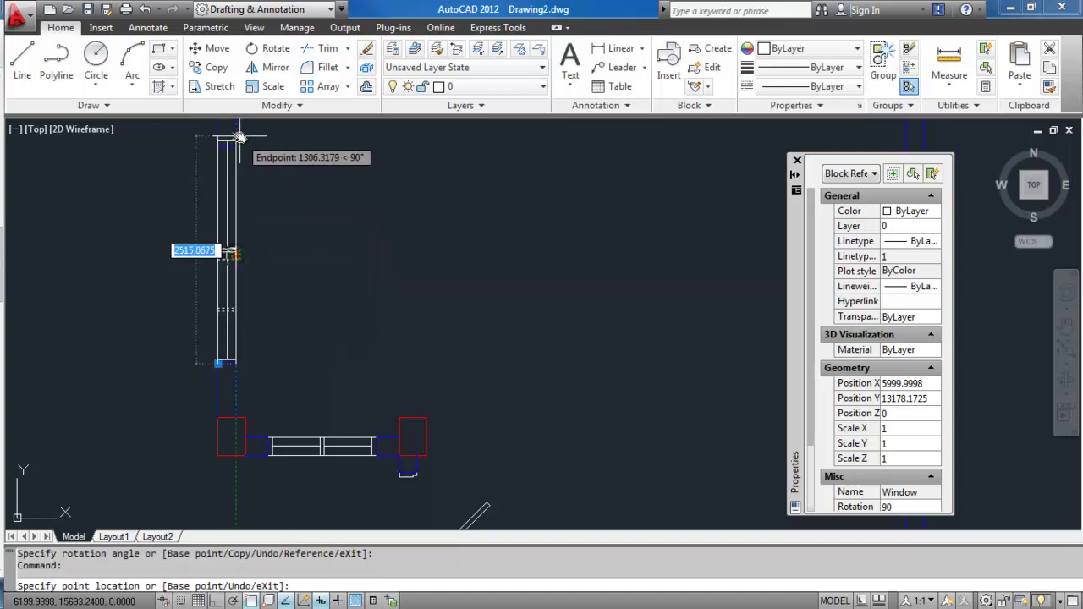
pyautogui.scroll(-4, 358, 248)
pyautogui.press('Escape')
pyautogui.scroll(2, 369, 229)
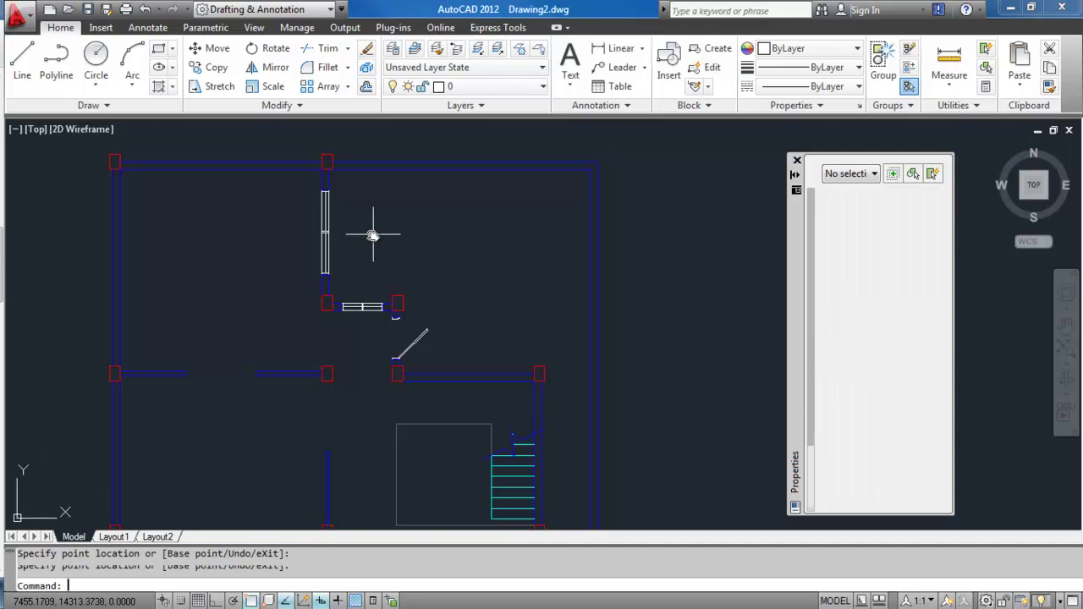
pyautogui.scroll(2, 364, 241)
pyautogui.moveTo(364, 241); pyautogui.dragTo(403, 304, button='middle')
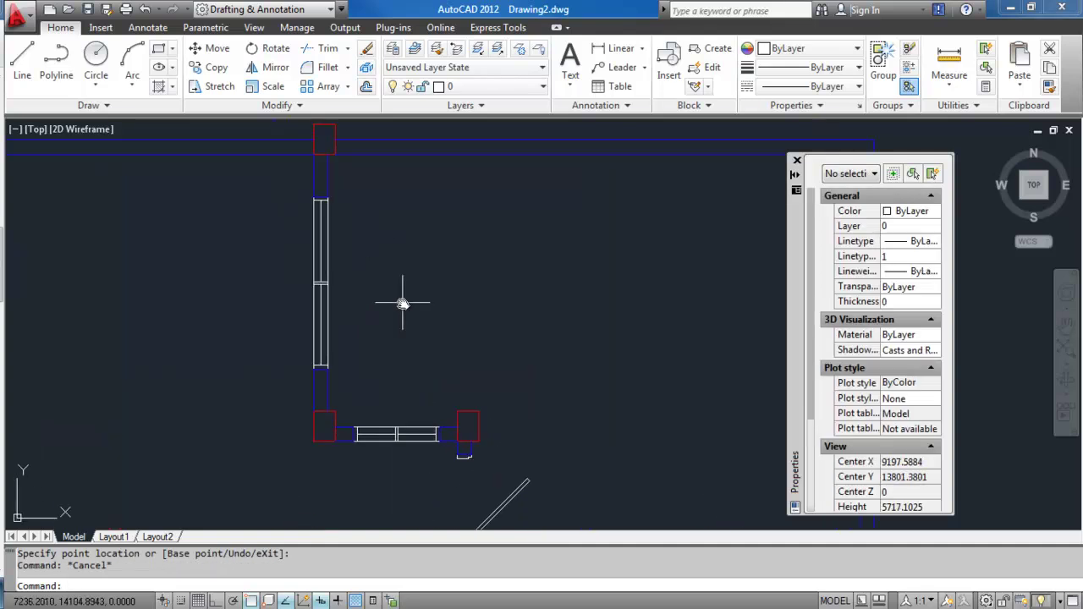